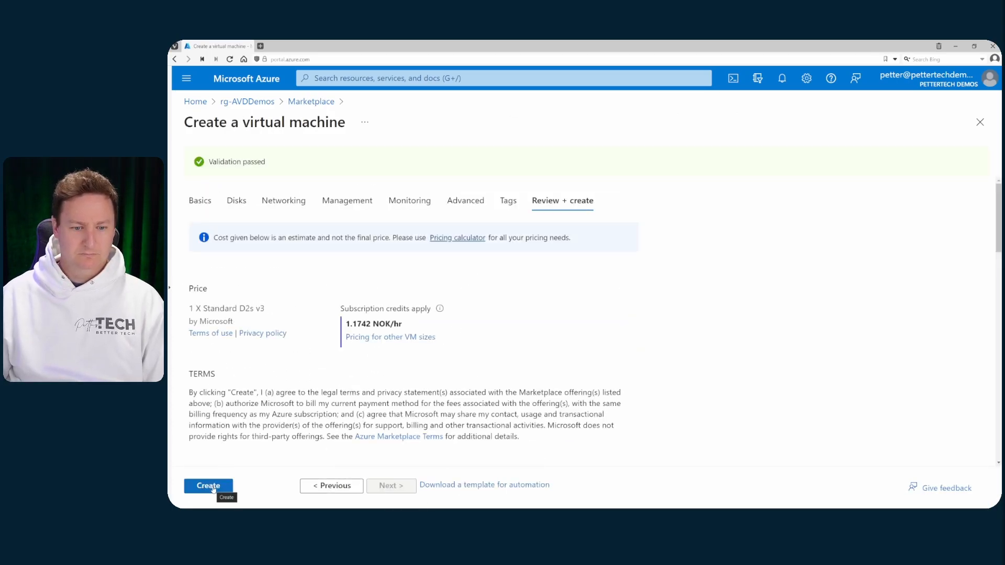
# Create the image01 VM, then sign into it through Bastion with the VM account password.
pyautogui.click(209, 486)
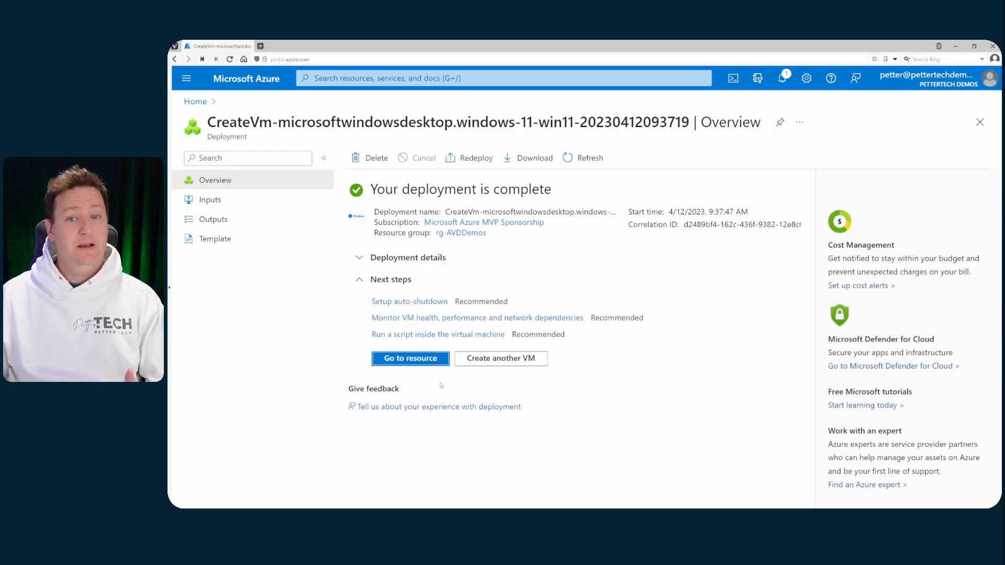
pyautogui.click(408, 361)
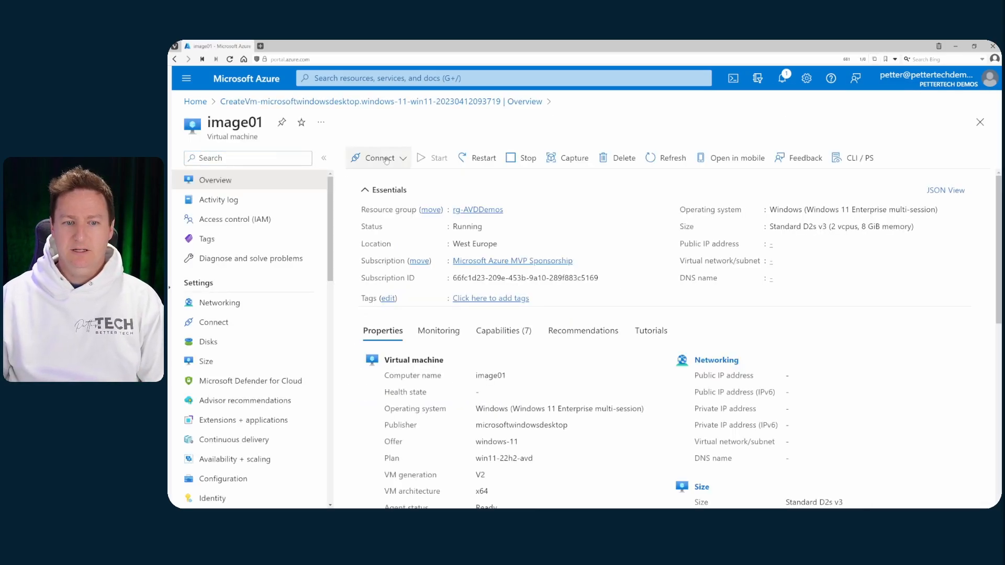
pyautogui.click(385, 156)
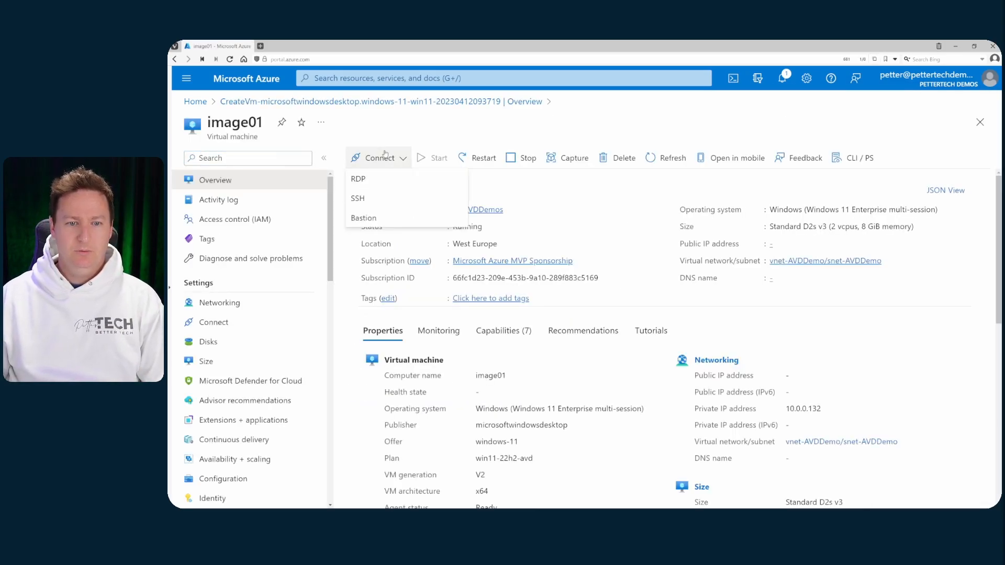
pyautogui.click(375, 219)
pyautogui.click(612, 337)
pyautogui.hotkey('ctrl', 'v')
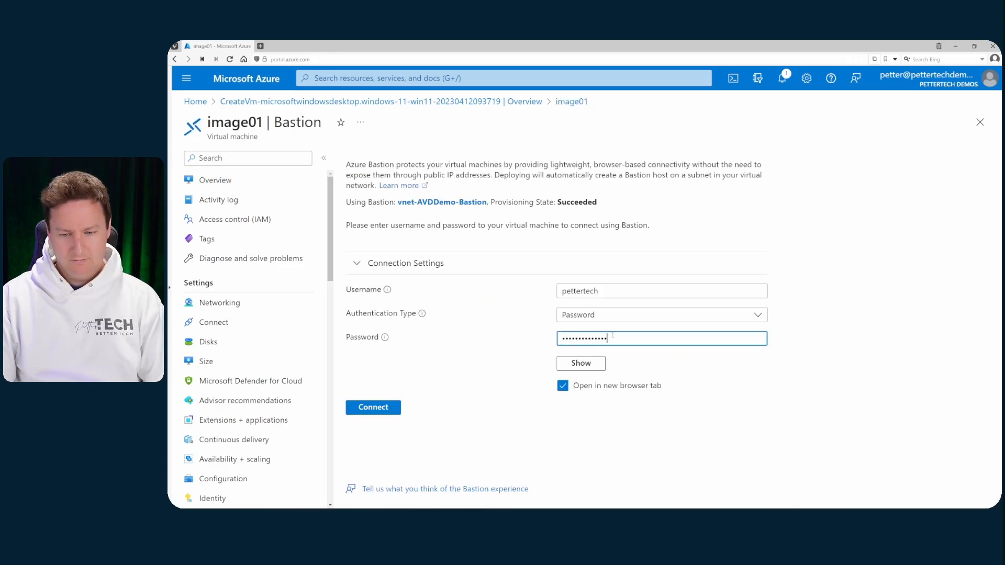
pyautogui.press('Return')
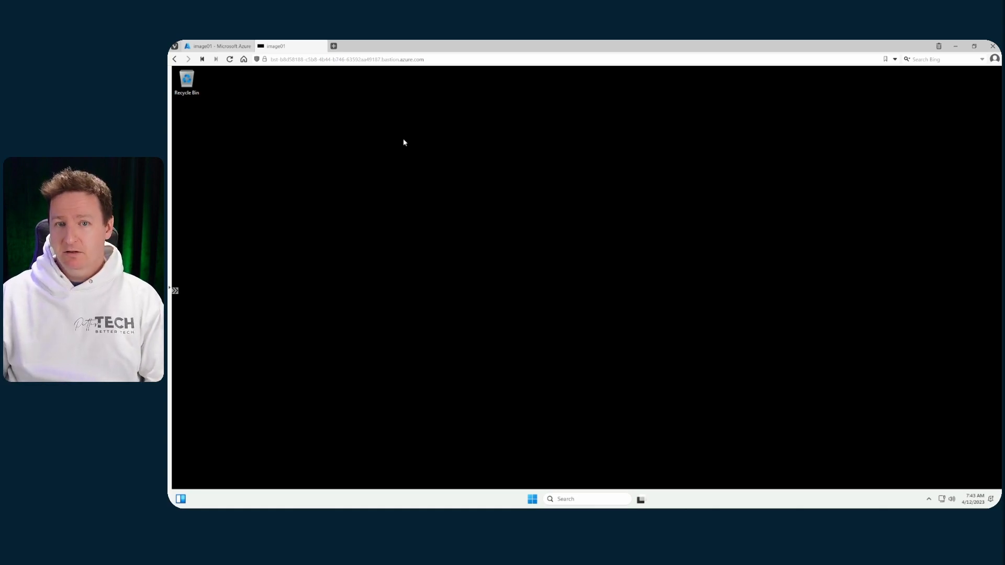
# Launch Edge on the VM, go to the Vivaldi website and download the installer.
pyautogui.click(532, 499)
pyautogui.click(489, 257)
pyautogui.click(460, 359)
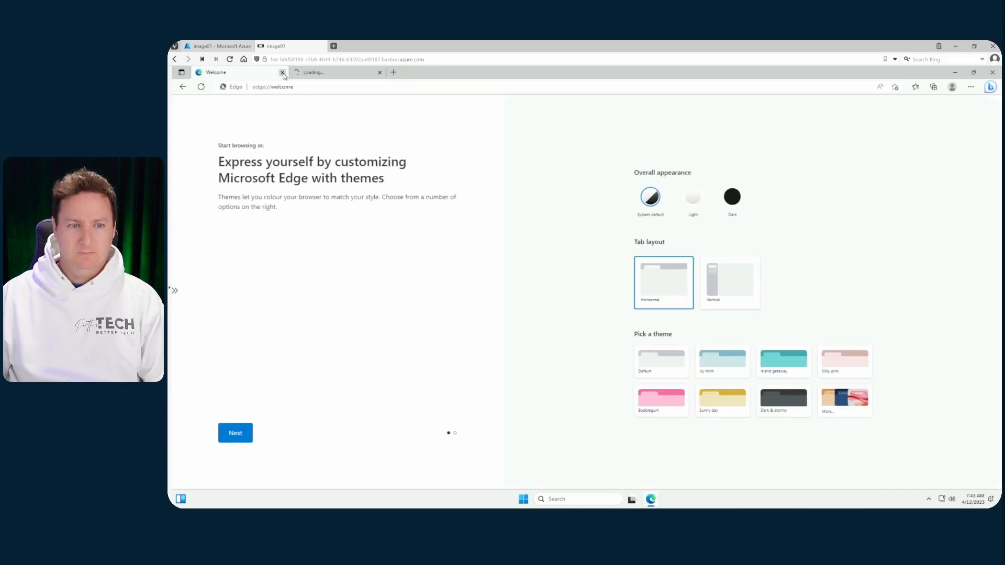
pyautogui.click(283, 72)
pyautogui.write('vivaldi')
pyautogui.press('Return')
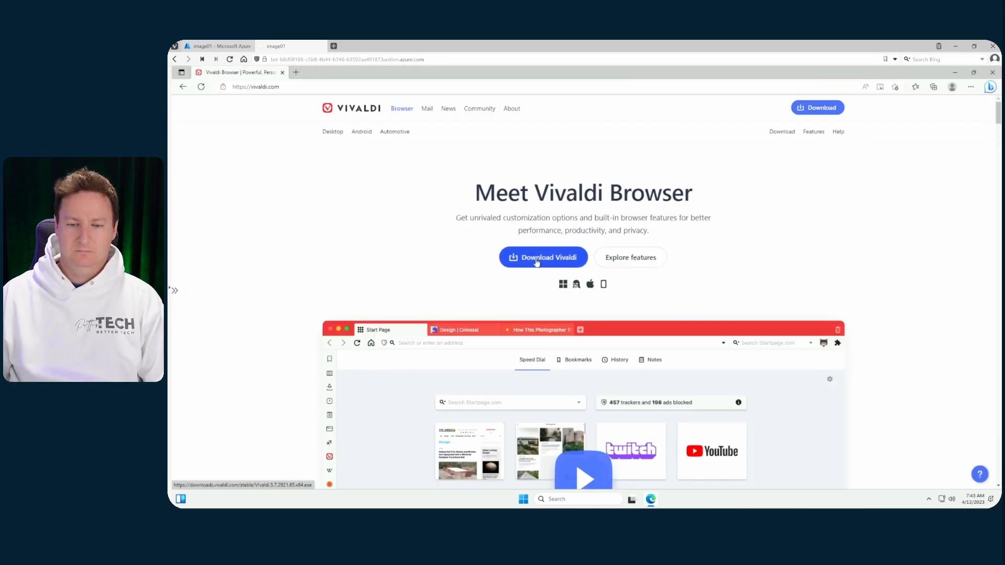
pyautogui.click(539, 256)
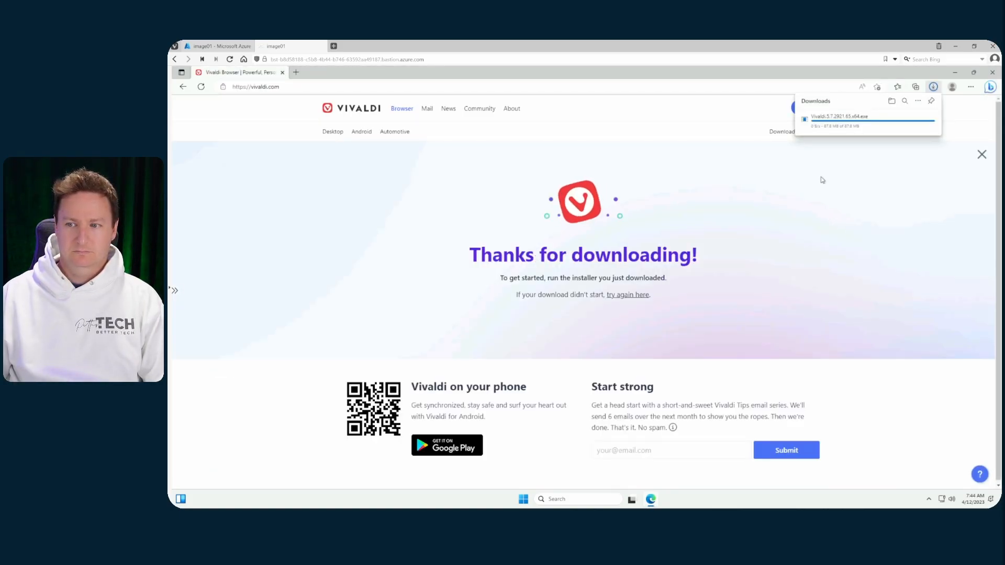
# Install Vivaldi with the Install for all users option, then exit Vivaldi.
pyautogui.click(819, 123)
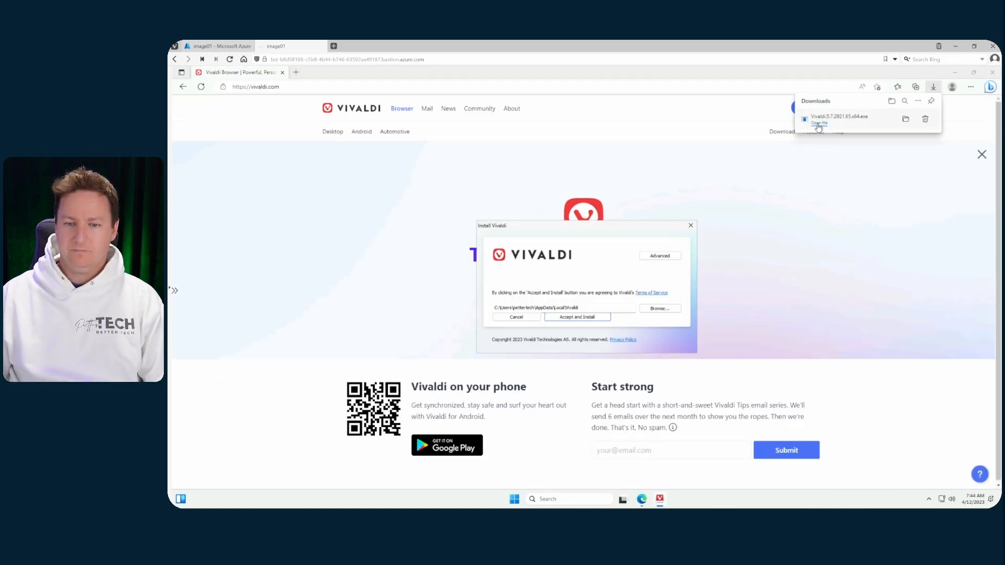
pyautogui.click(660, 255)
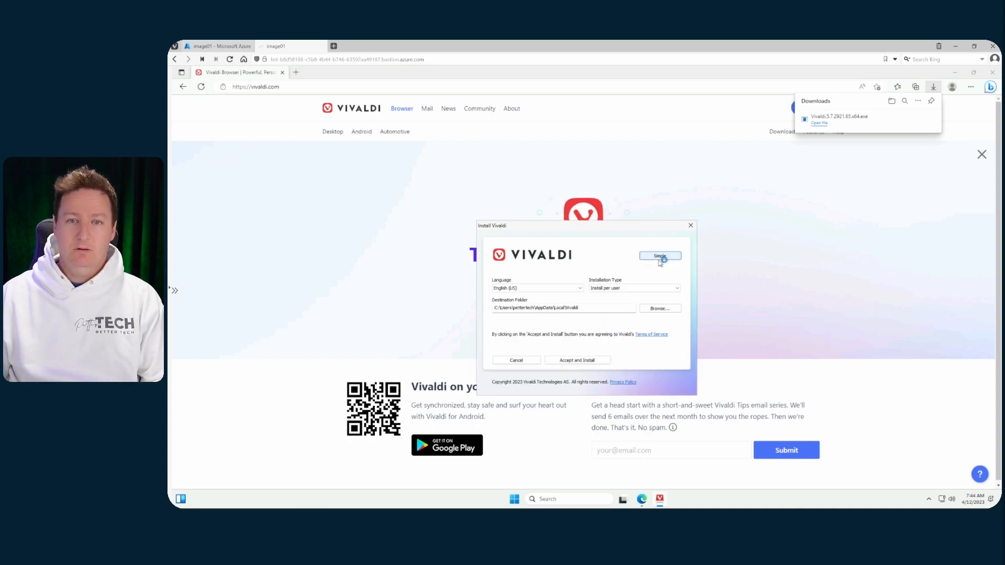
pyautogui.click(628, 288)
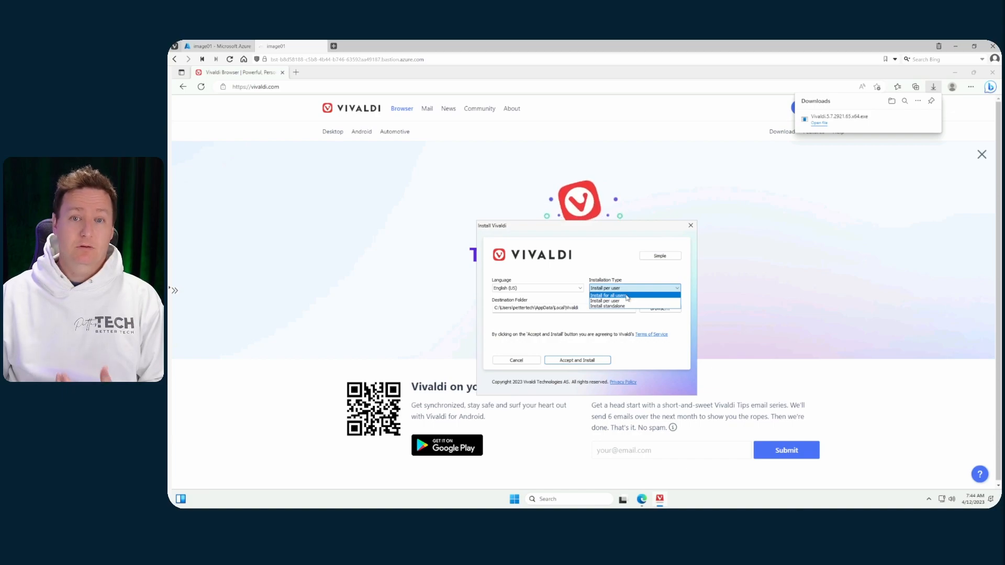
pyautogui.click(627, 296)
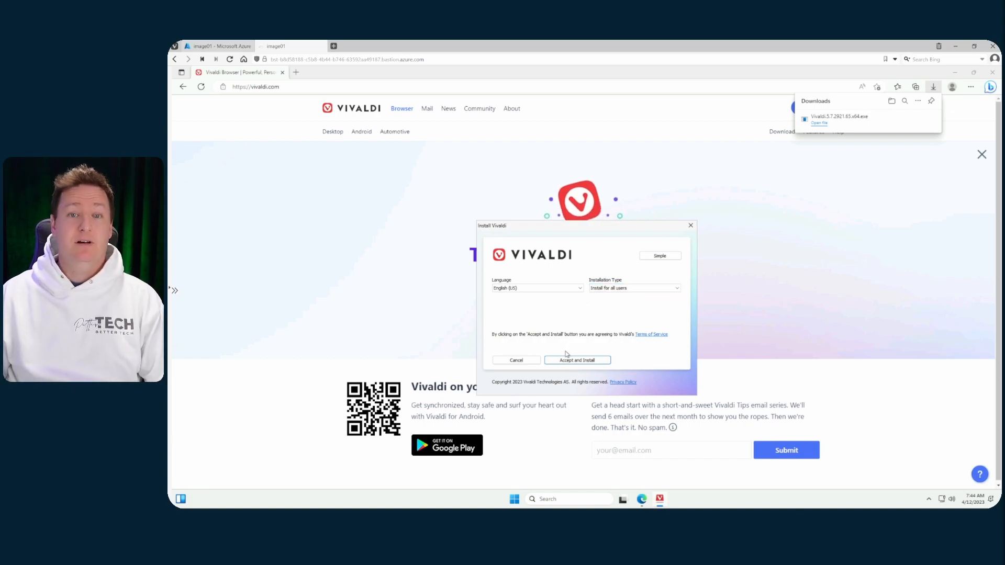
pyautogui.click(597, 361)
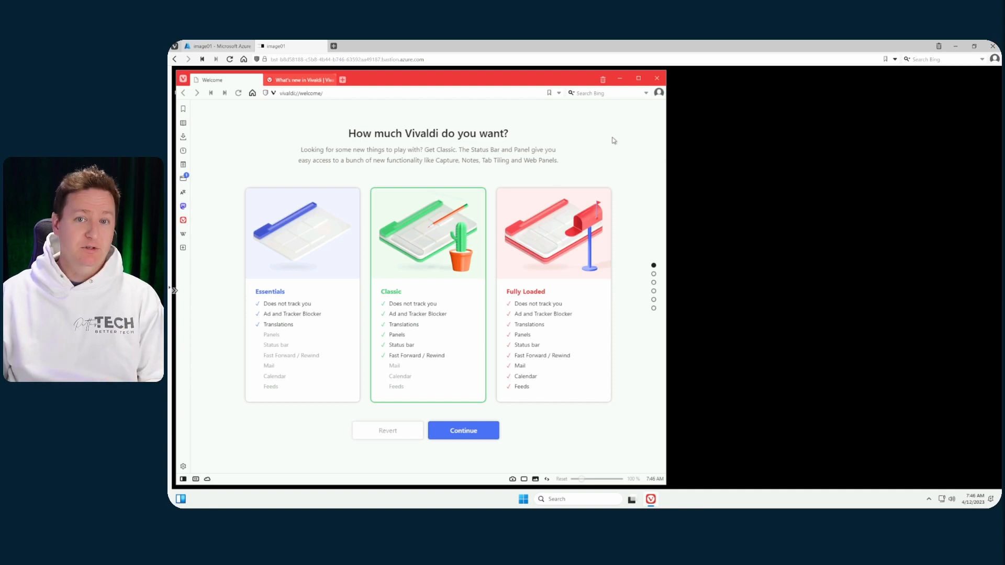
pyautogui.click(663, 78)
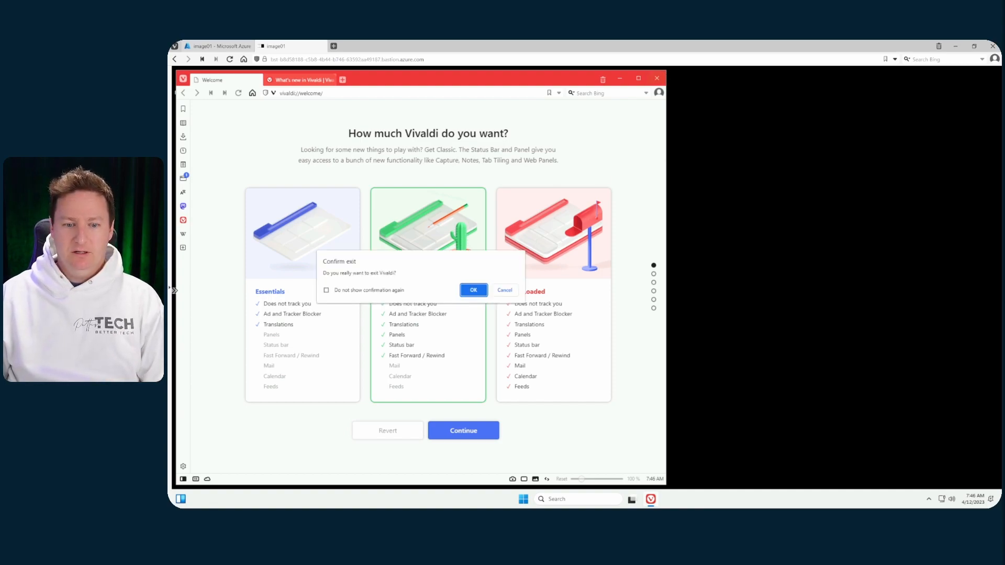
pyautogui.click(474, 291)
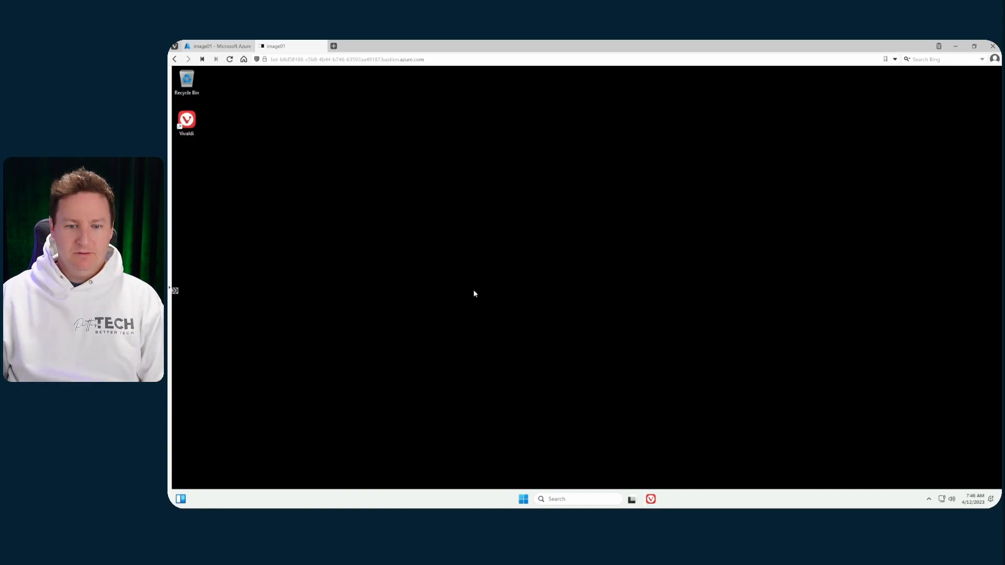
# Run C:\Windows\system32\Sysprep\sysprep.exe from an administrator PowerShell.
pyautogui.rightClick(523, 499)
pyautogui.click(518, 384)
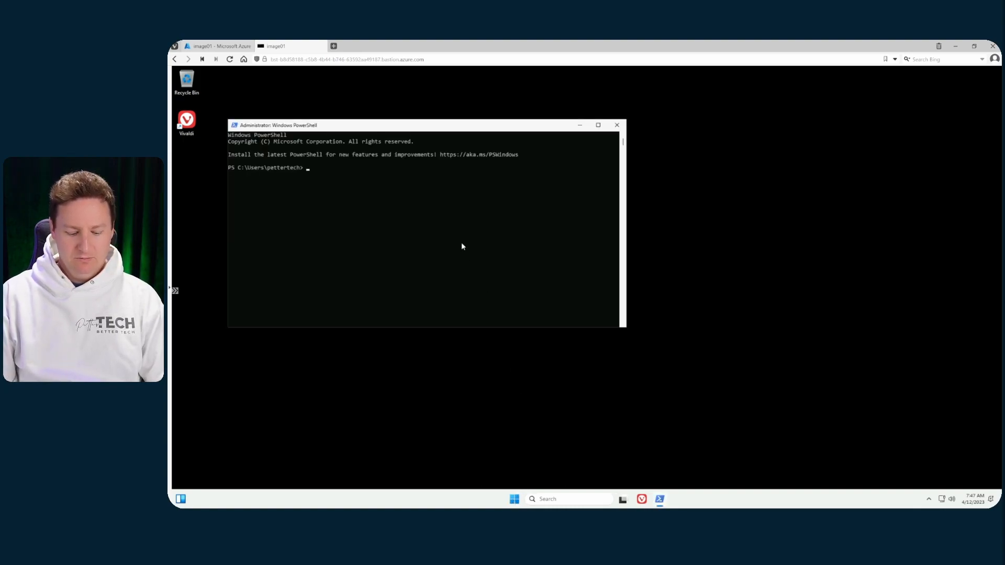
pyautogui.write('C:\\Windows\\')
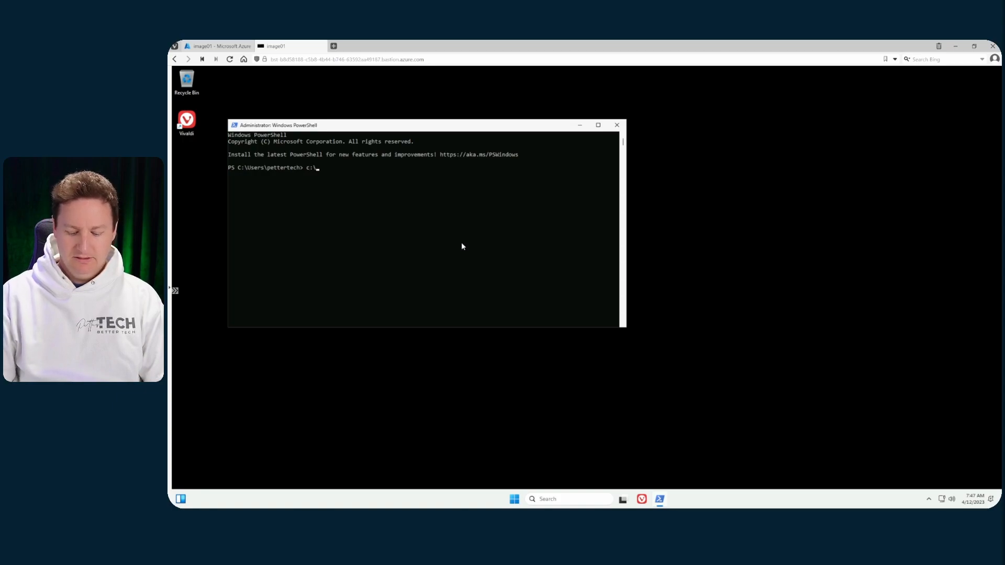
pyautogui.write('system32\\sys')
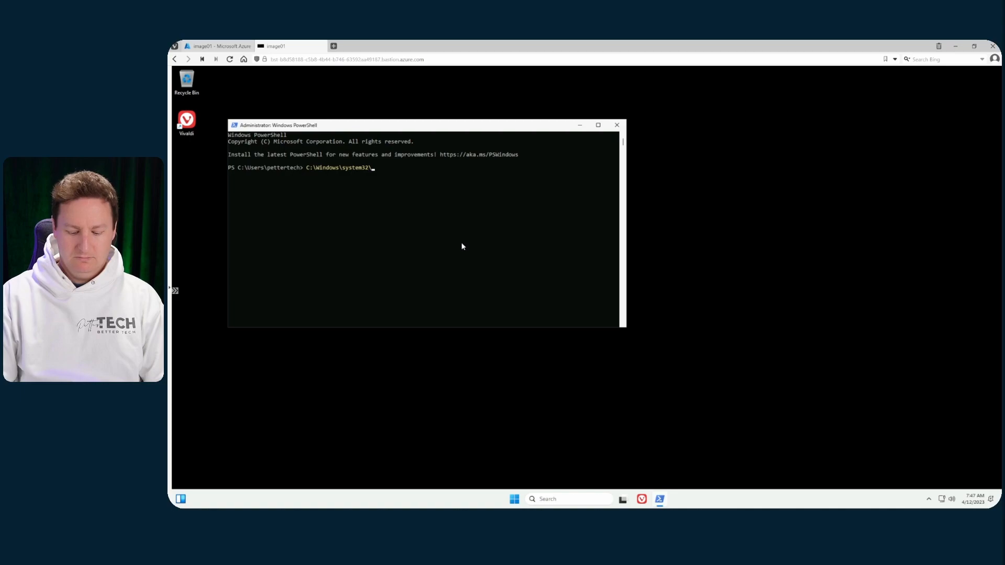
pyautogui.press('Tab')
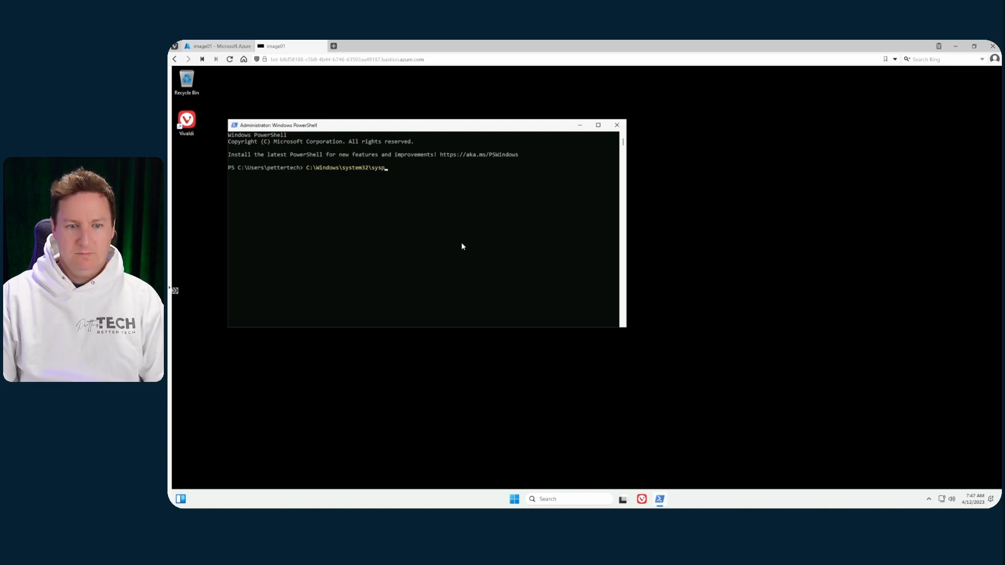
pyautogui.write('\\sysprep.exe')
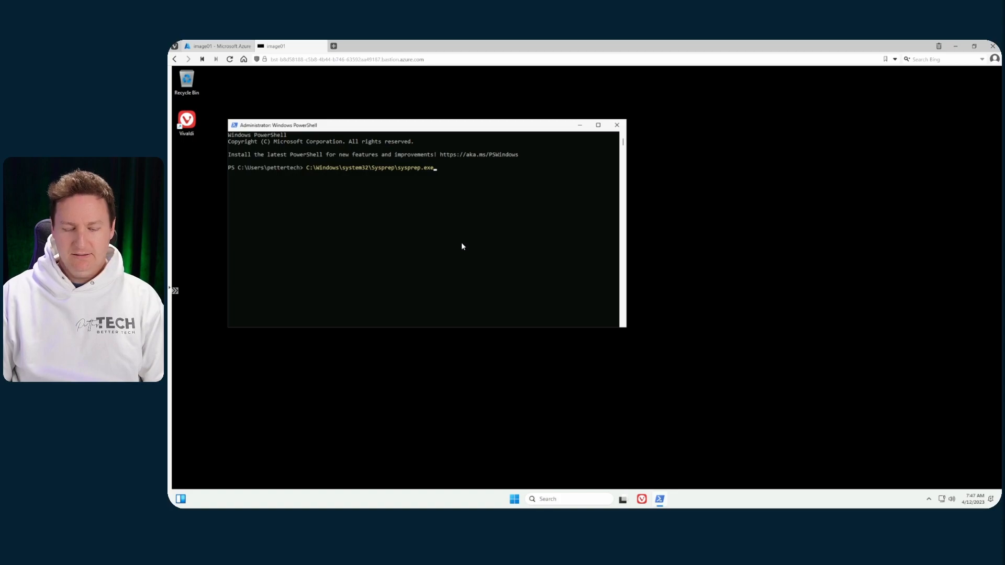
pyautogui.press('Return')
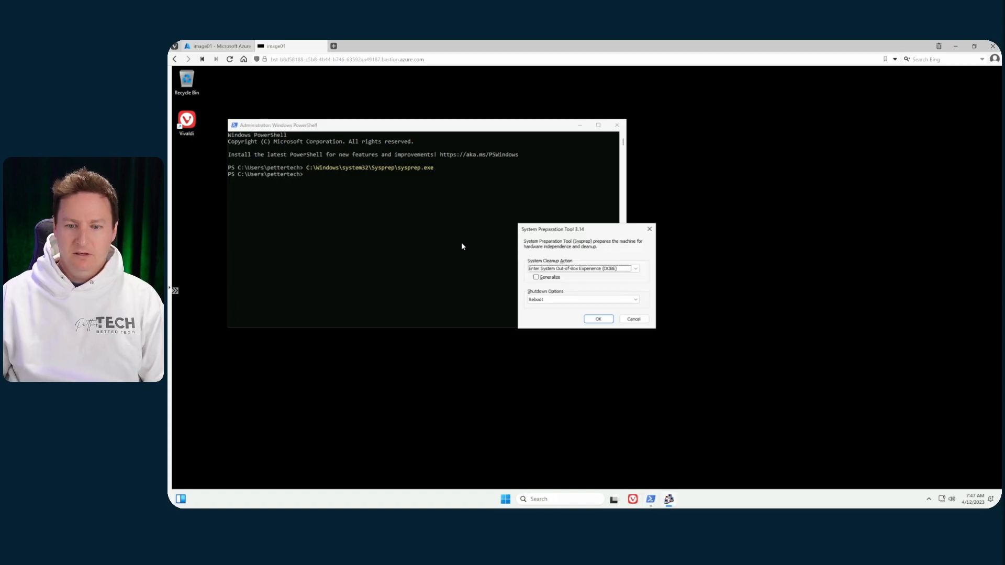
# Start Sysprep with OOBE, Generalize checked, and Shutdown as the shutdown option.
pyautogui.click(569, 269)
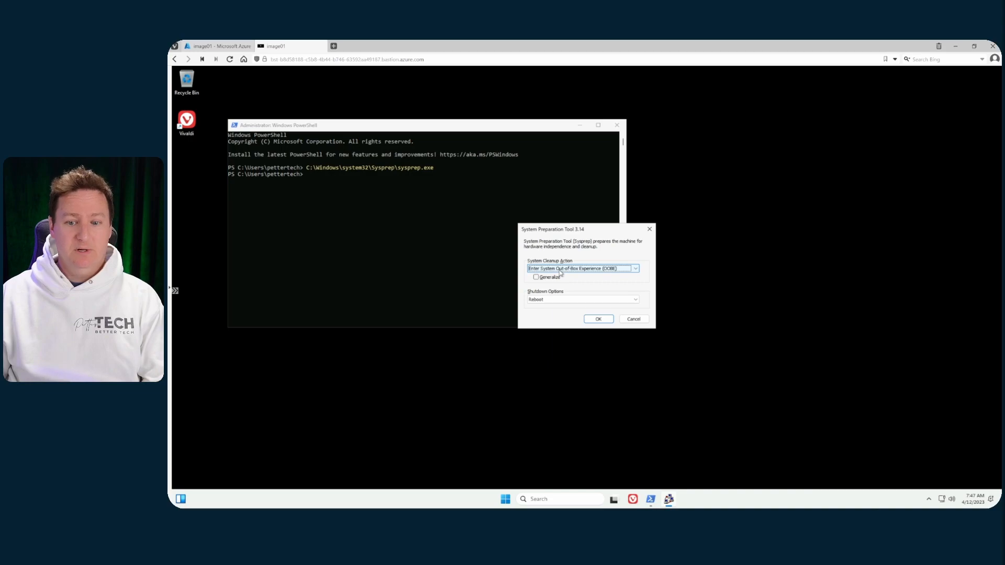
pyautogui.click(537, 278)
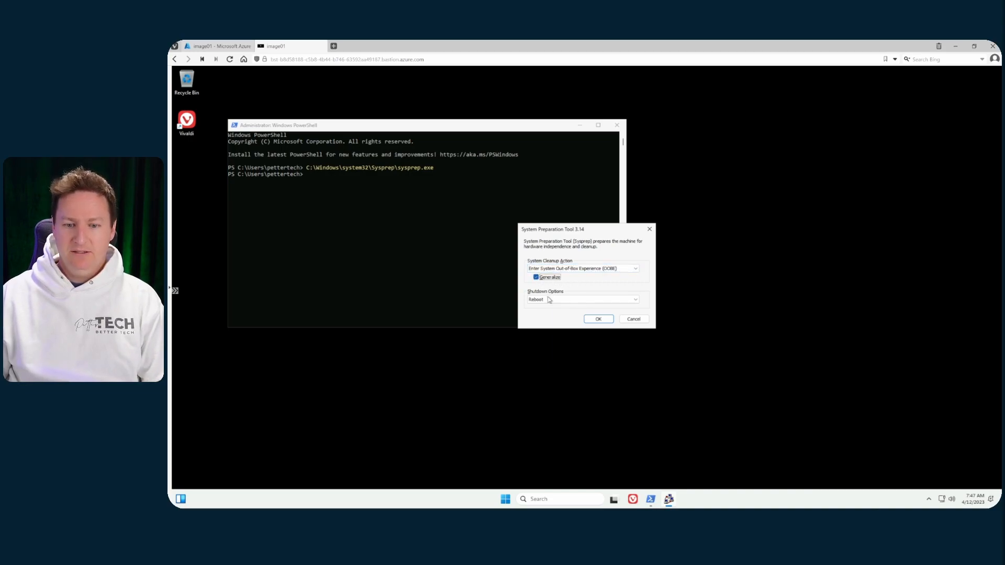
pyautogui.click(550, 300)
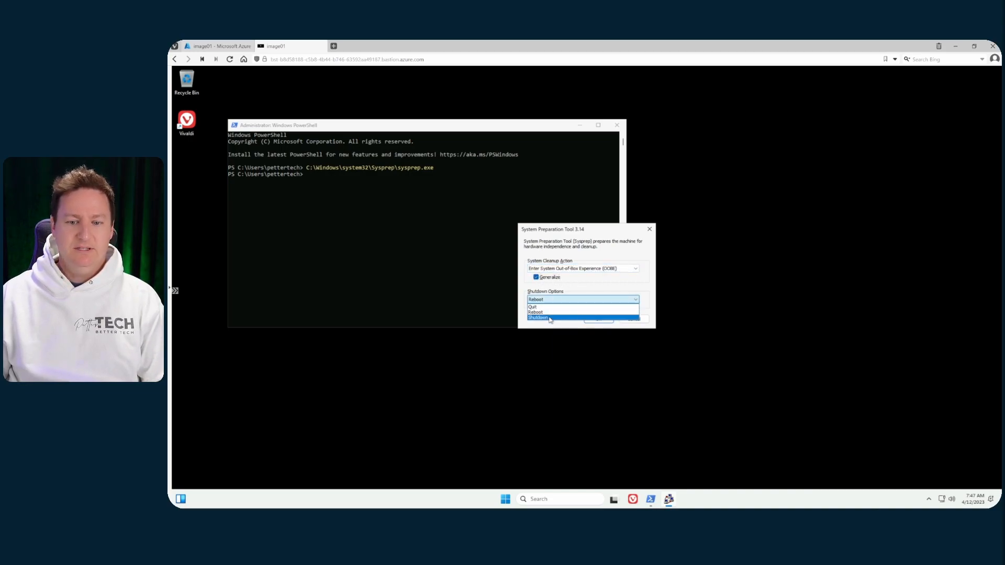
pyautogui.click(545, 318)
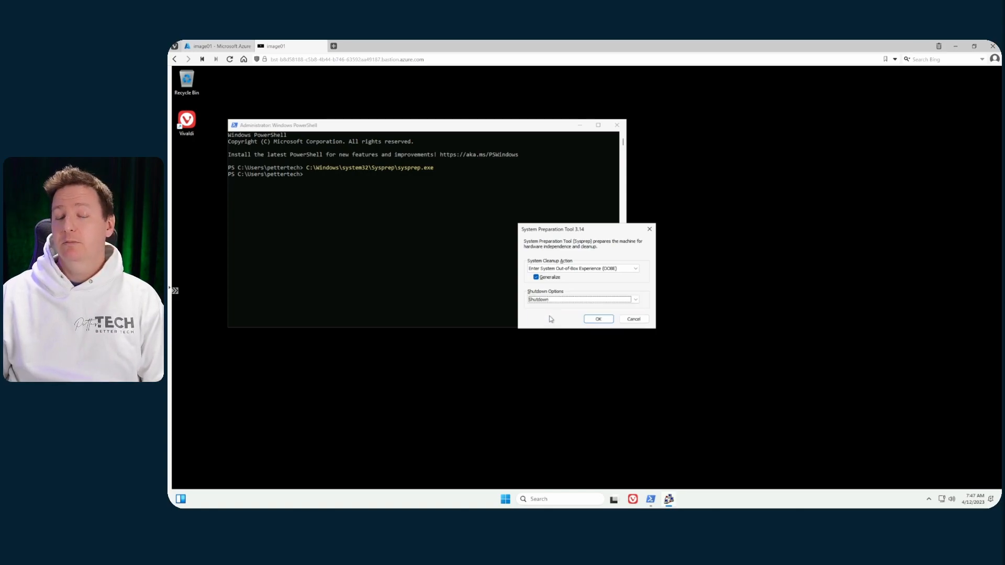
pyautogui.click(599, 319)
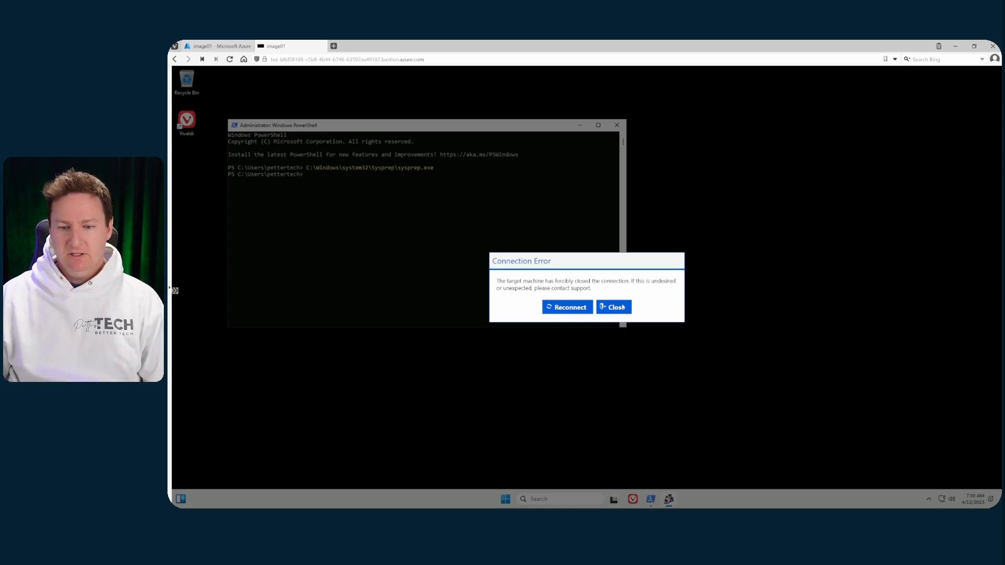
# Dismiss the Bastion connection error and view the image01 overview showing Stopped.
pyautogui.click(623, 308)
pyautogui.click(293, 180)
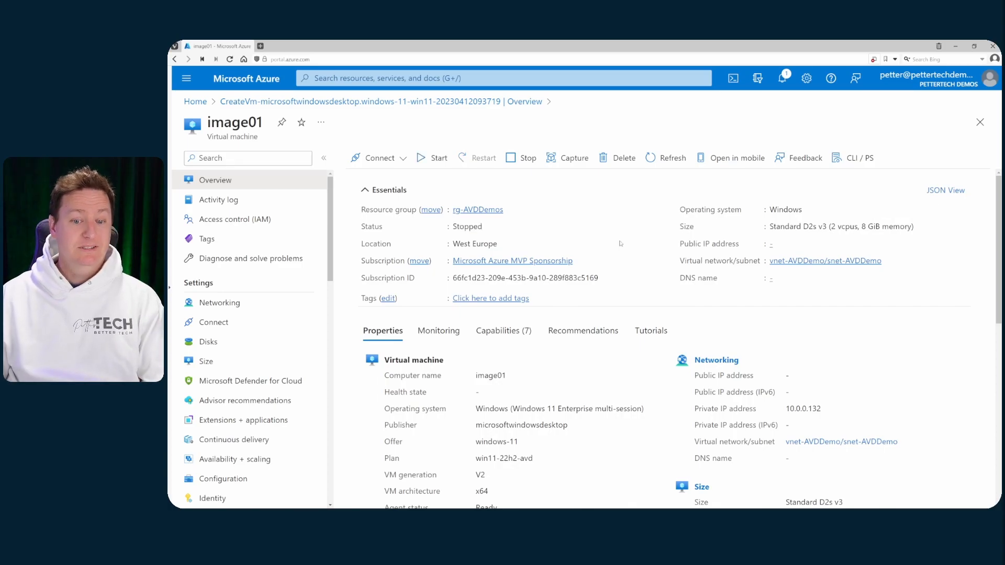
# Stop and deallocate image01, then return to the Azure Home page.
pyautogui.click(522, 159)
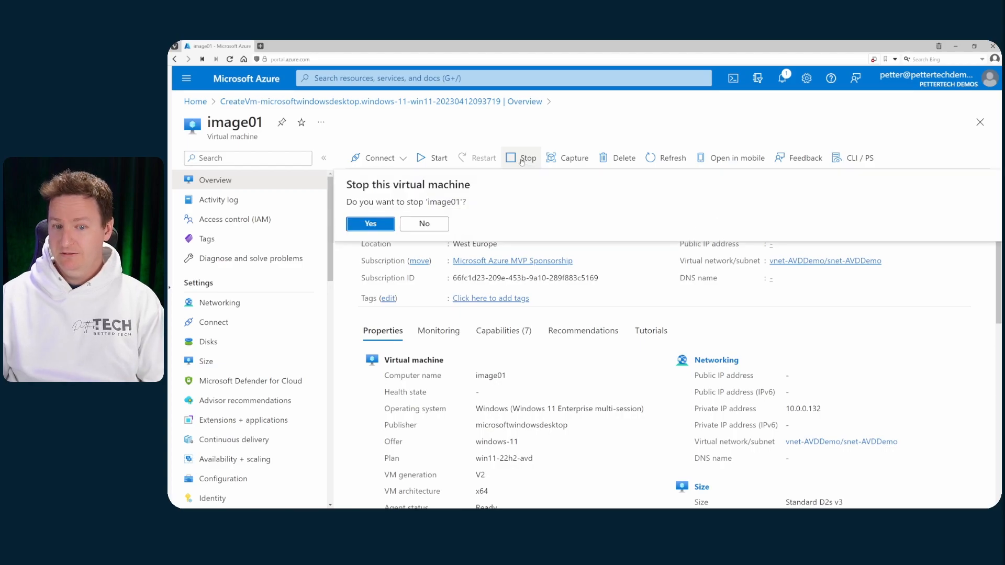
pyautogui.click(370, 225)
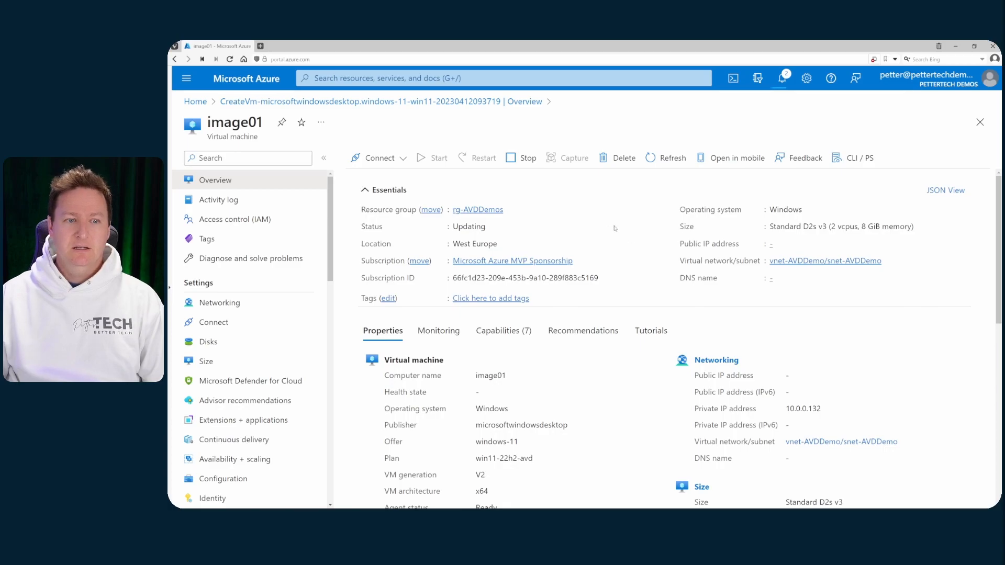
pyautogui.click(246, 79)
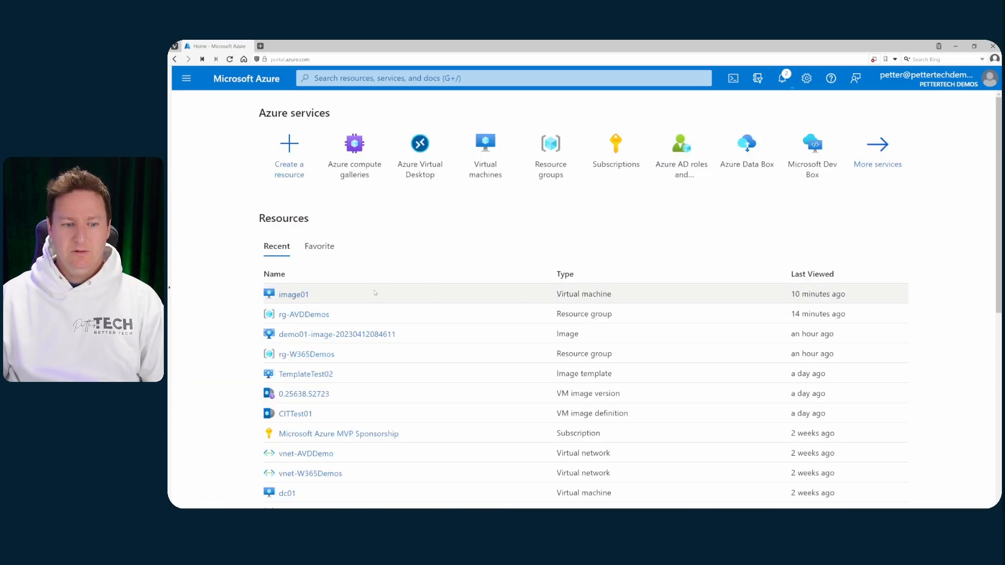
# From rg-AVDDemos, search the Marketplace for 'azure compute gallery' and open its Create form.
pyautogui.click(304, 314)
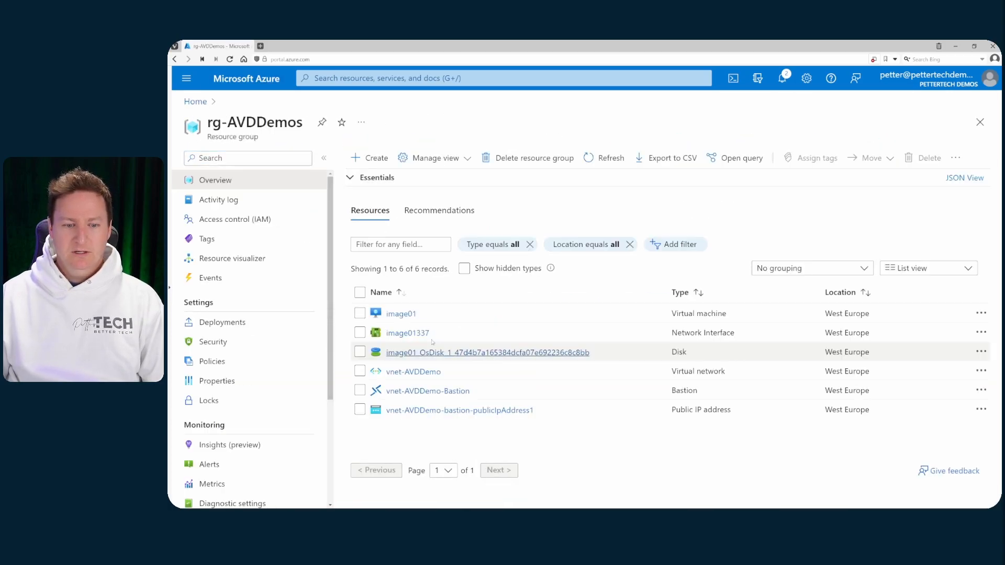
pyautogui.click(369, 158)
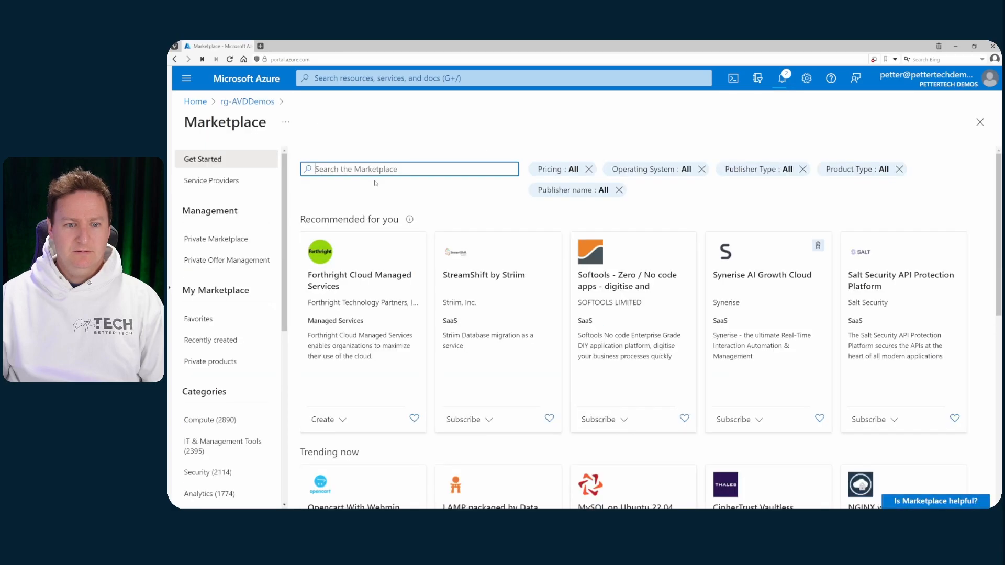
pyautogui.write('azure ca')
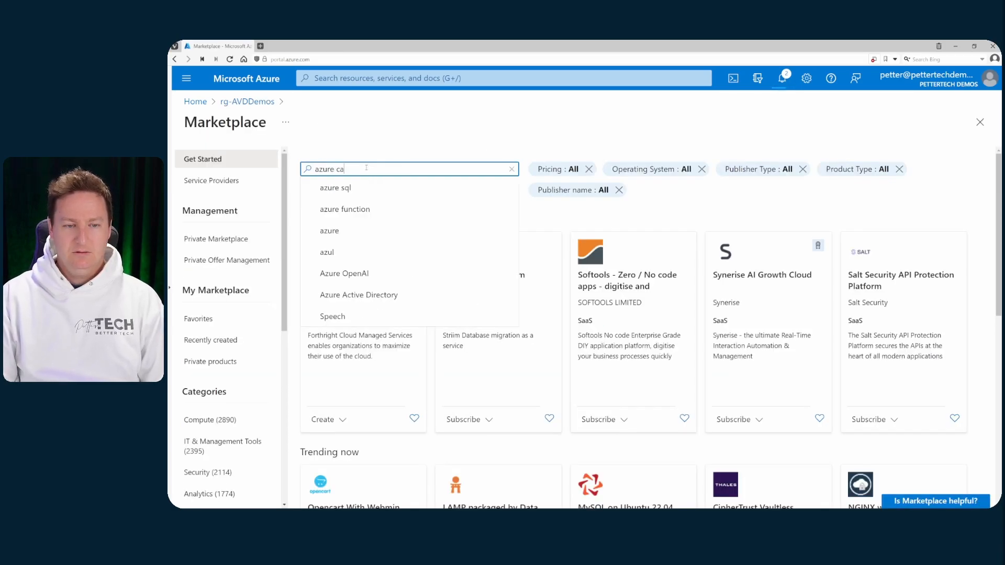
pyautogui.press('BackSpace')
pyautogui.write('ompu')
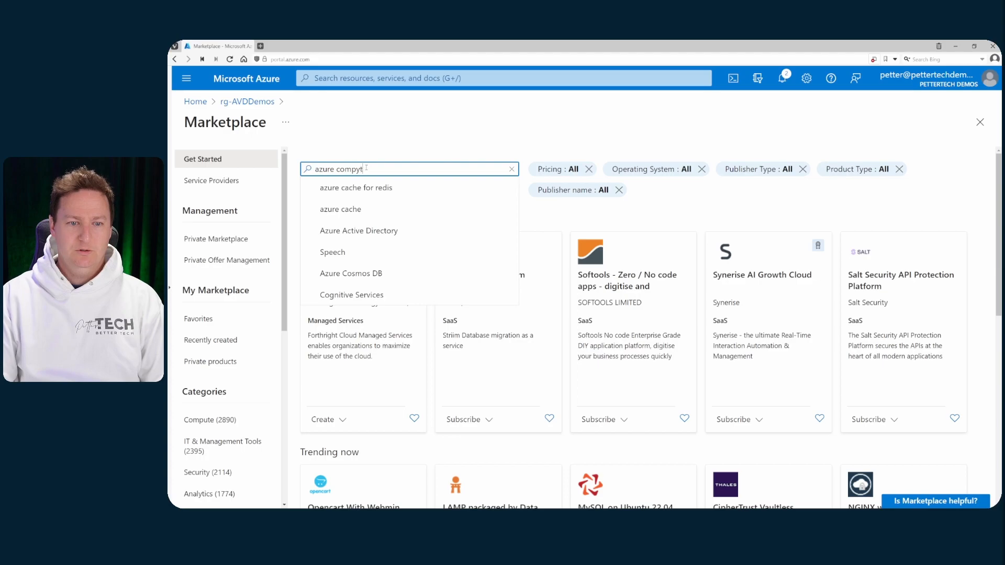
pyautogui.write('te')
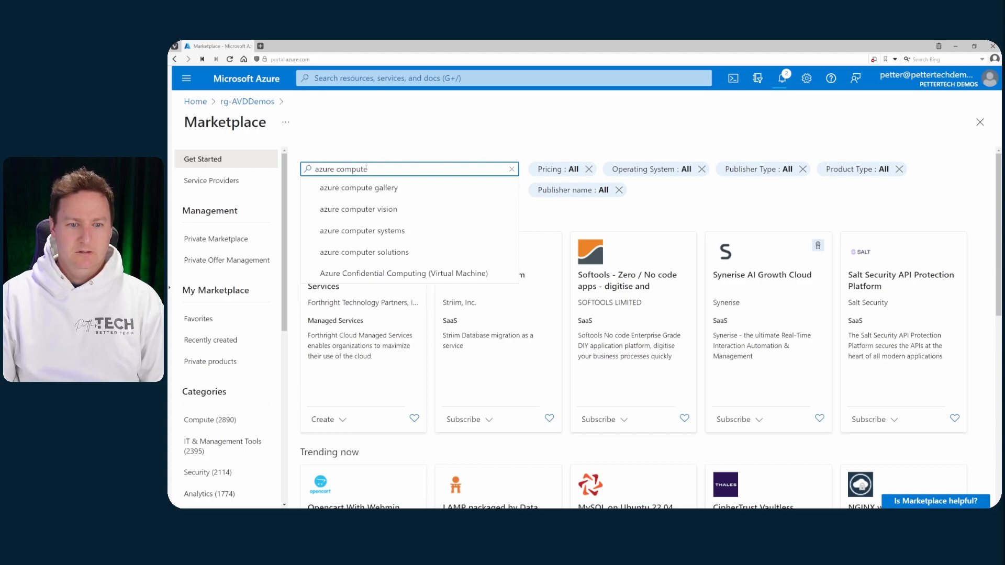
pyautogui.click(367, 188)
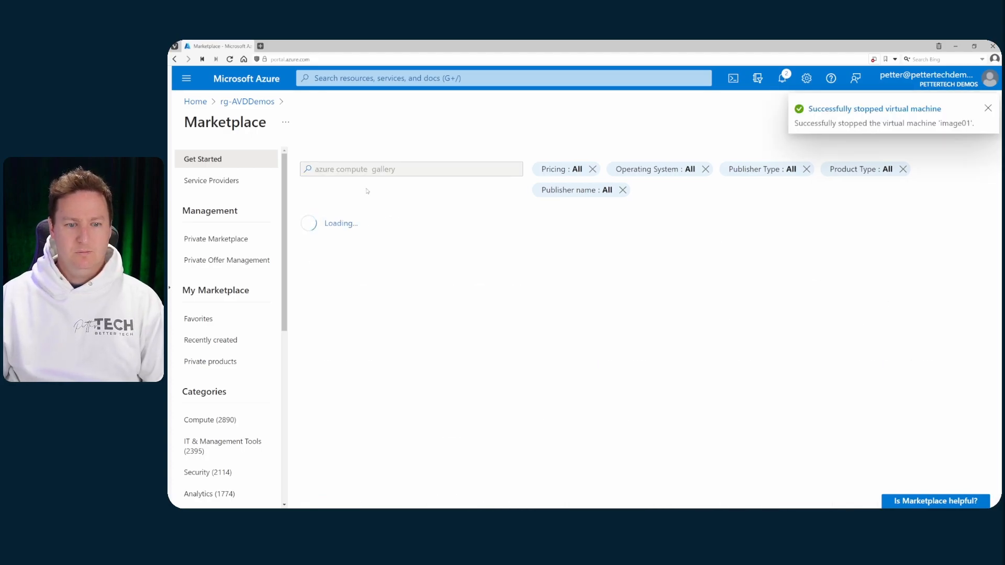
pyautogui.click(325, 420)
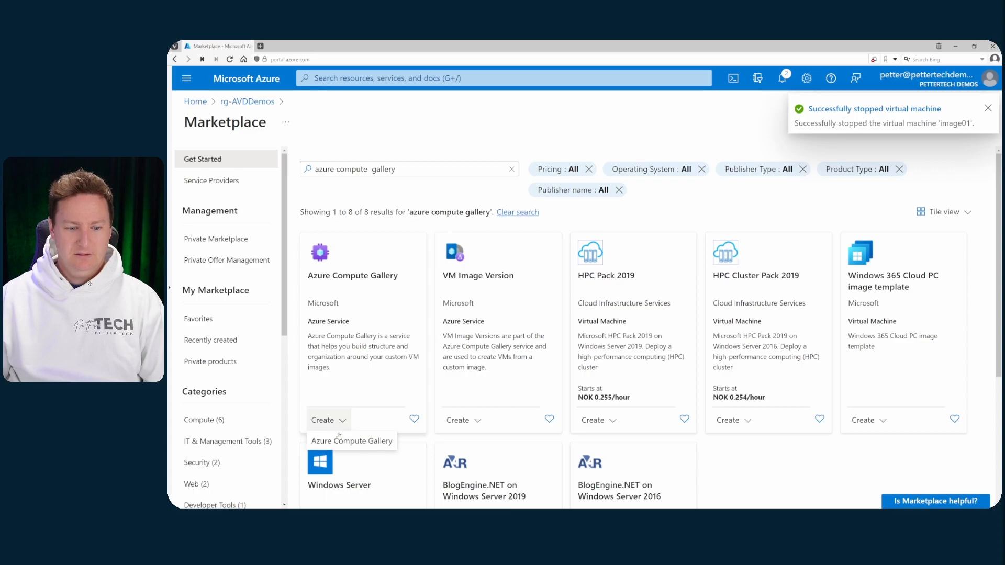
pyautogui.click(368, 443)
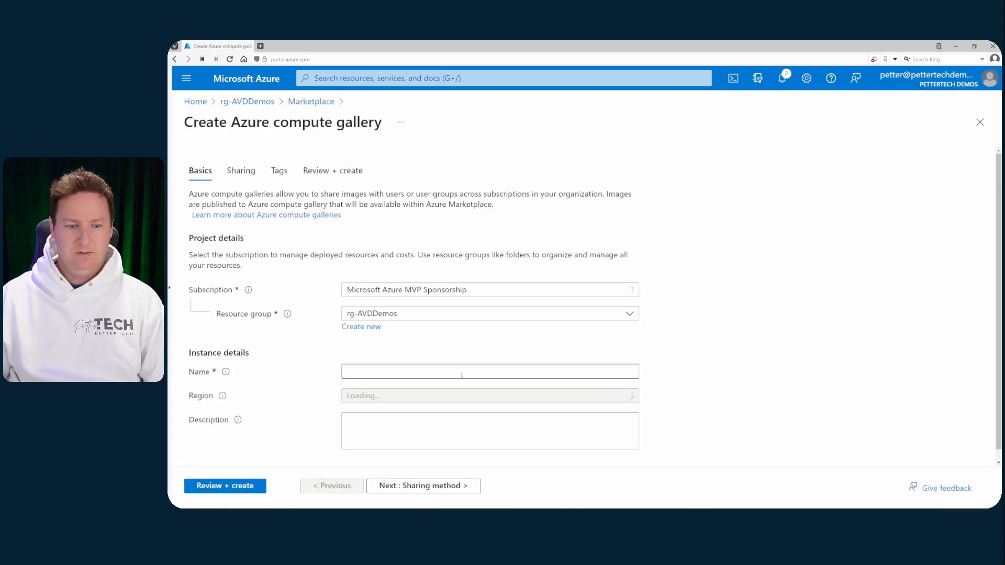
# Name the gallery Gallery01, then review and create it.
pyautogui.click(381, 374)
pyautogui.write('Gal')
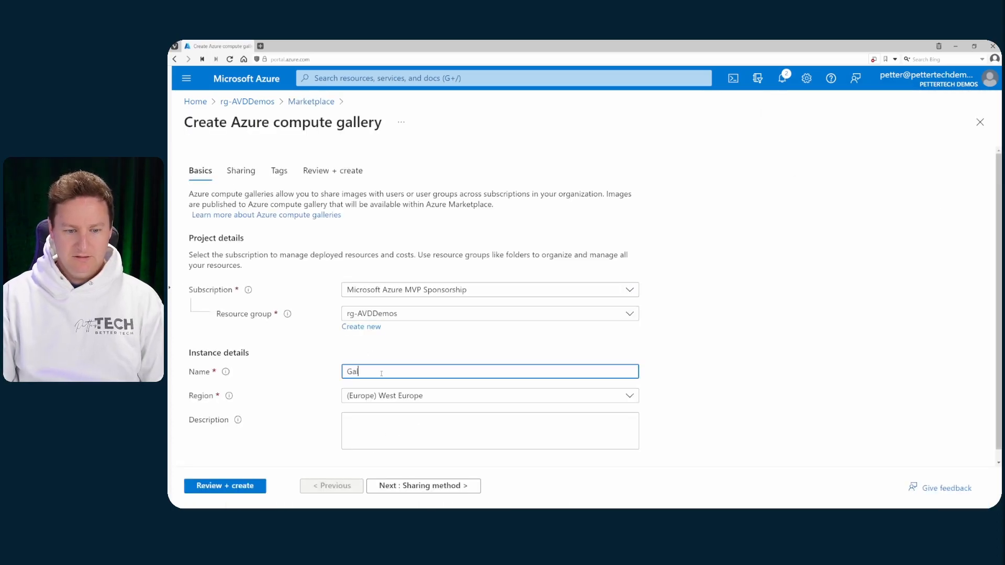
pyautogui.write('lery01')
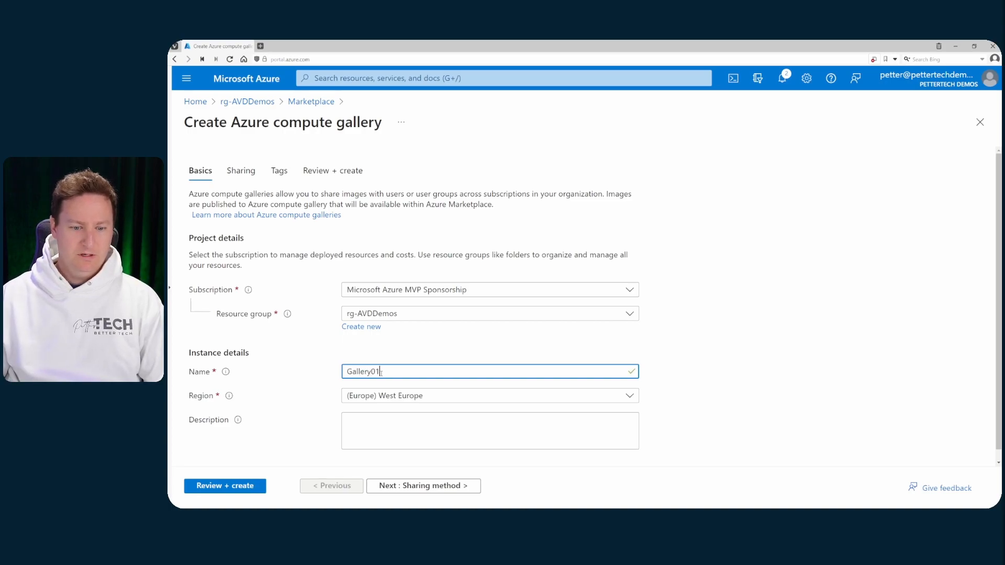
pyautogui.click(236, 487)
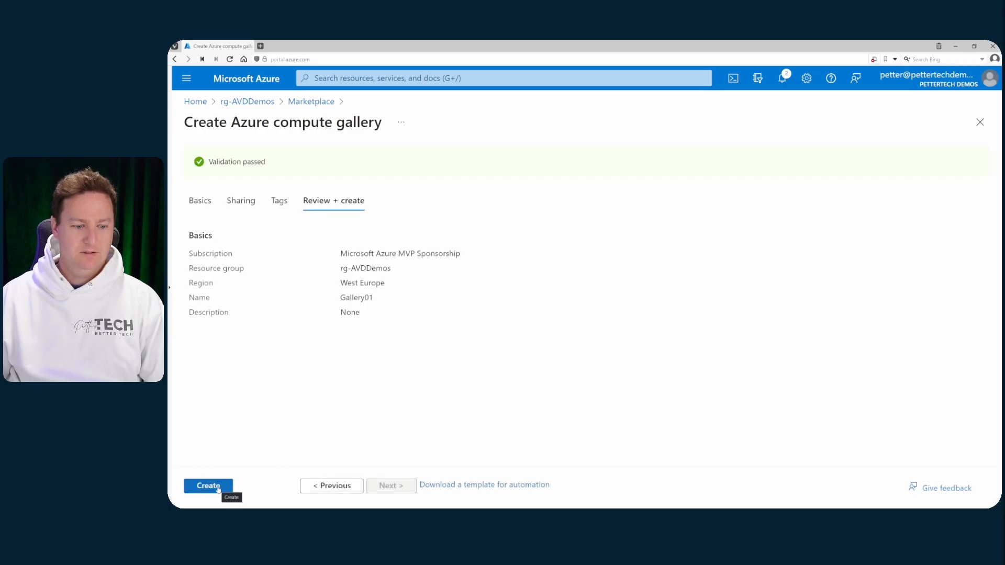
pyautogui.click(215, 487)
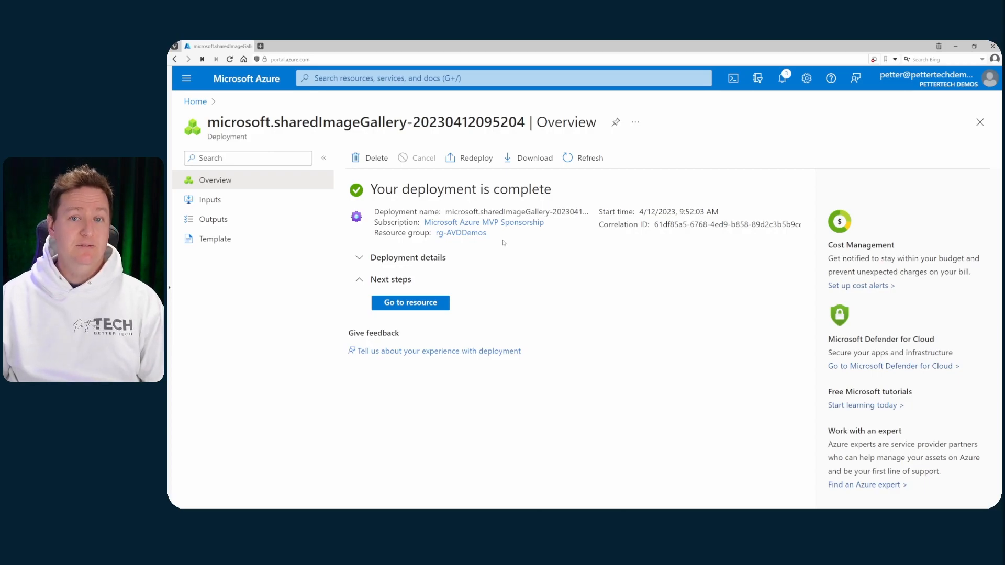
# Capture the image01 VM from rg-AVDDemos, selecting Gallery01 as the target compute gallery.
pyautogui.click(463, 233)
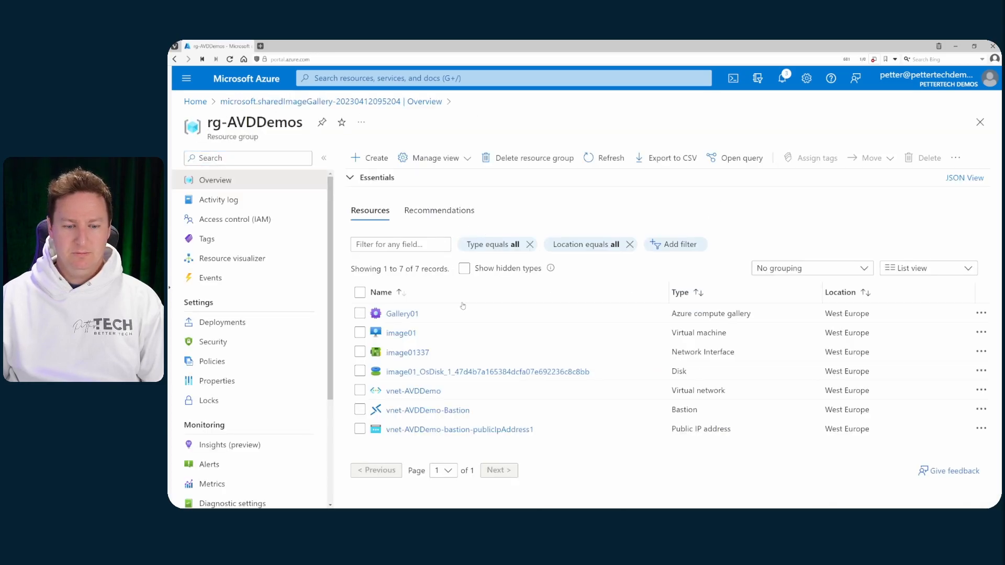
pyautogui.click(401, 334)
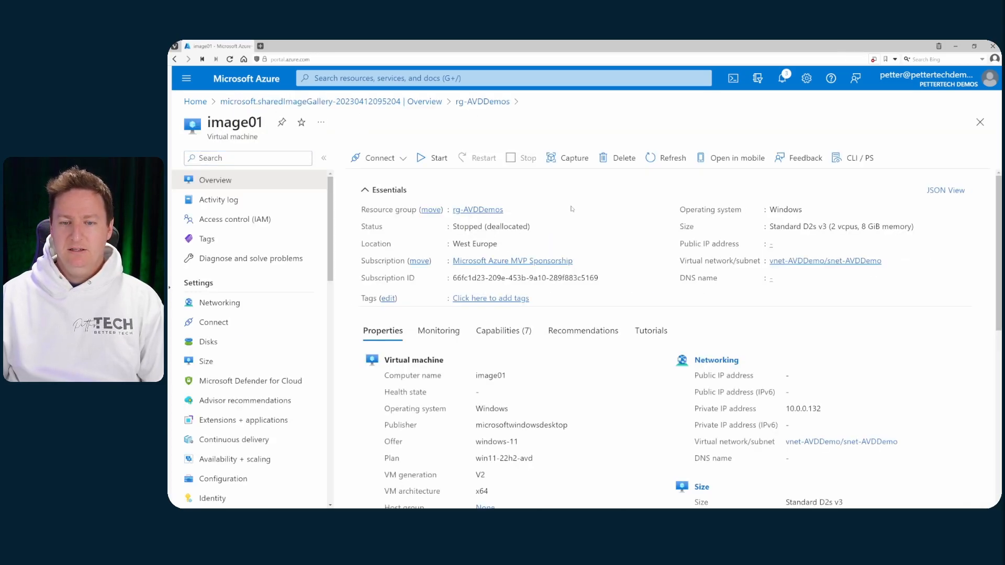
pyautogui.click(570, 166)
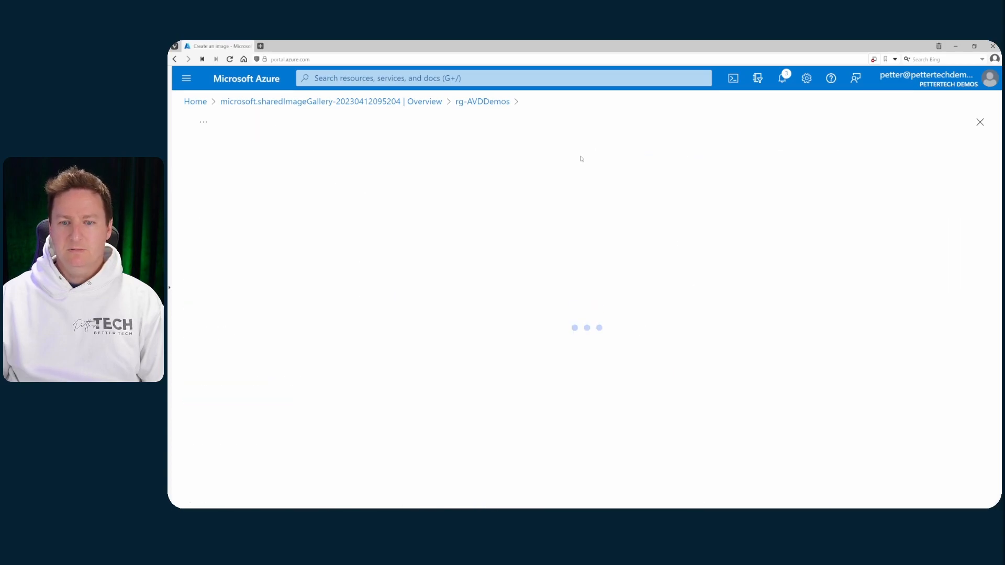
pyautogui.scroll(-1, 414, 207)
pyautogui.scroll(-1, 413, 208)
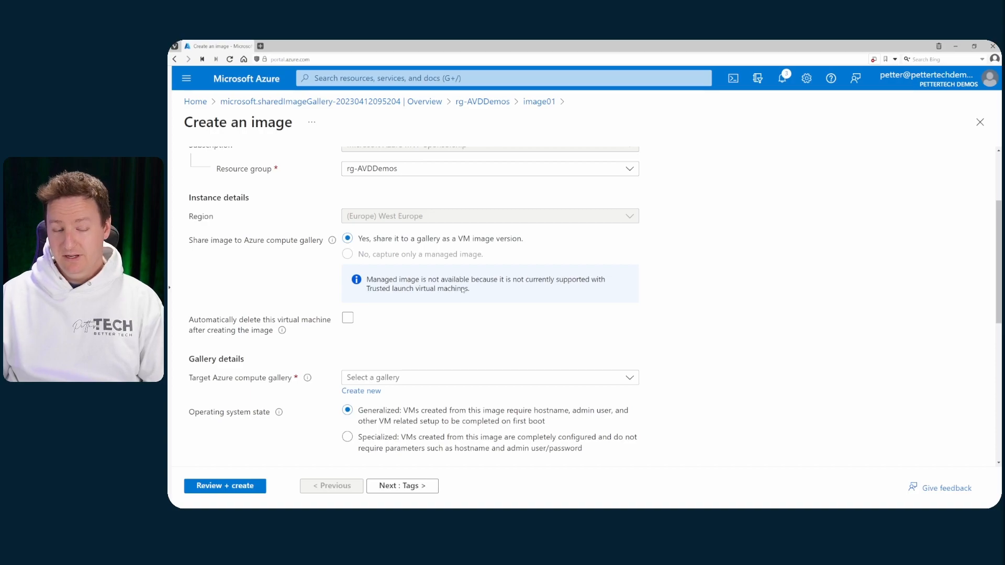
pyautogui.scroll(-2, 487, 317)
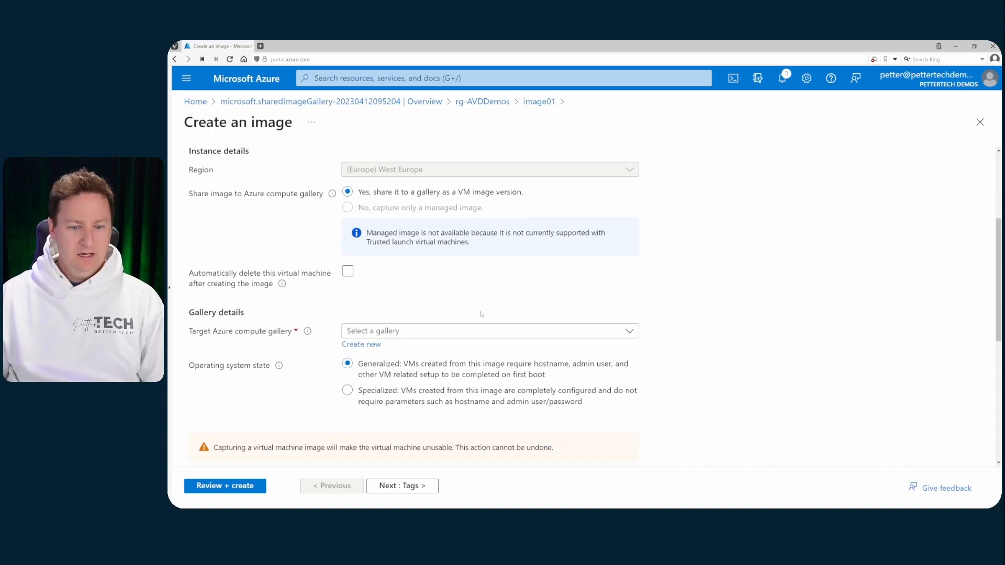
pyautogui.click(443, 297)
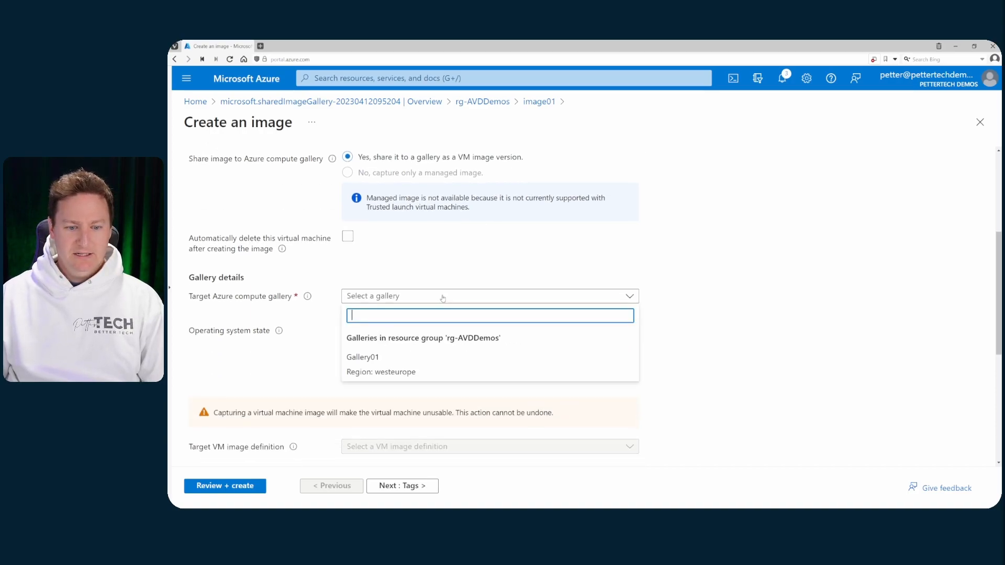
pyautogui.click(462, 372)
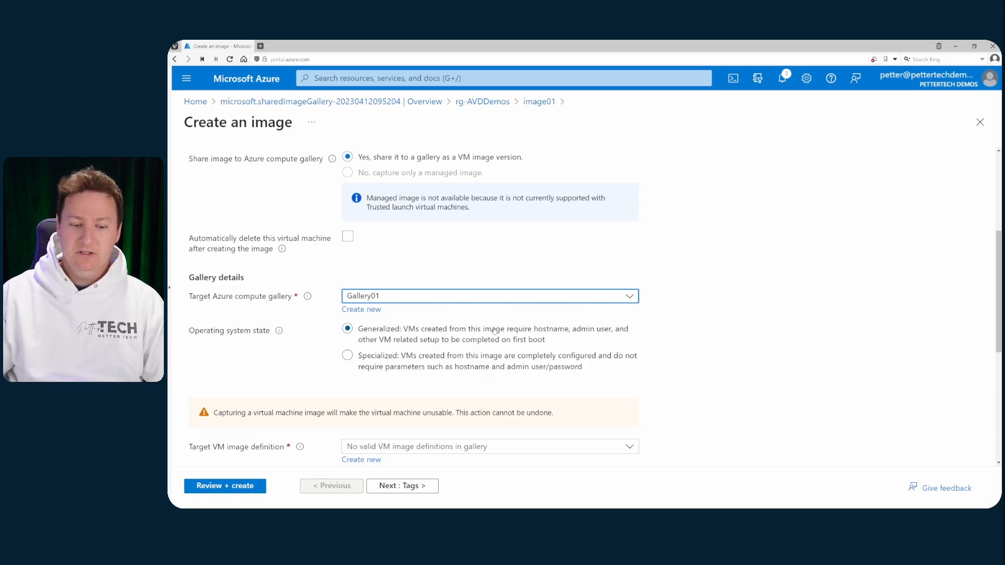
pyautogui.scroll(-3, 690, 332)
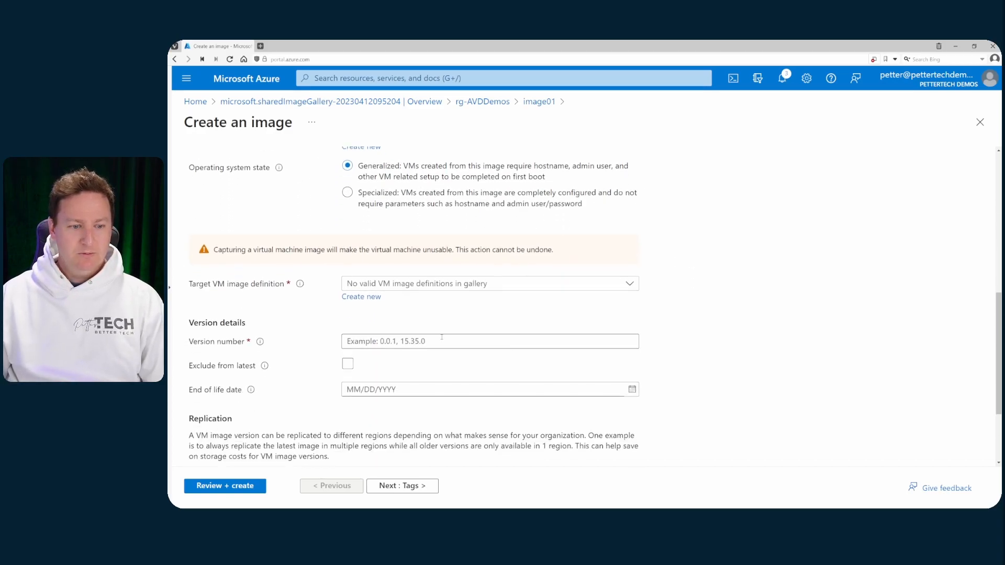
# Create a new target VM image definition named Image01.
pyautogui.click(361, 298)
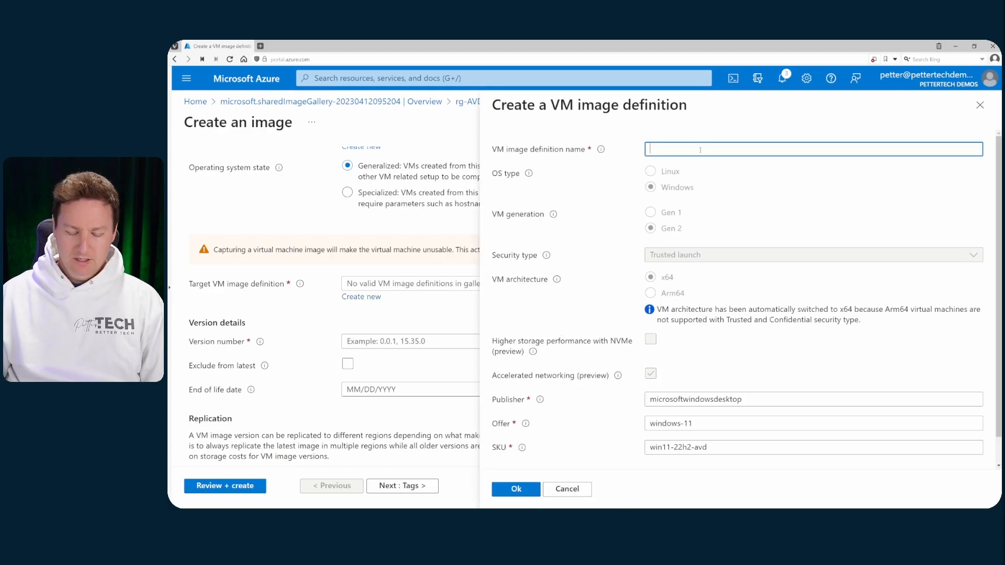
pyautogui.write('Image01')
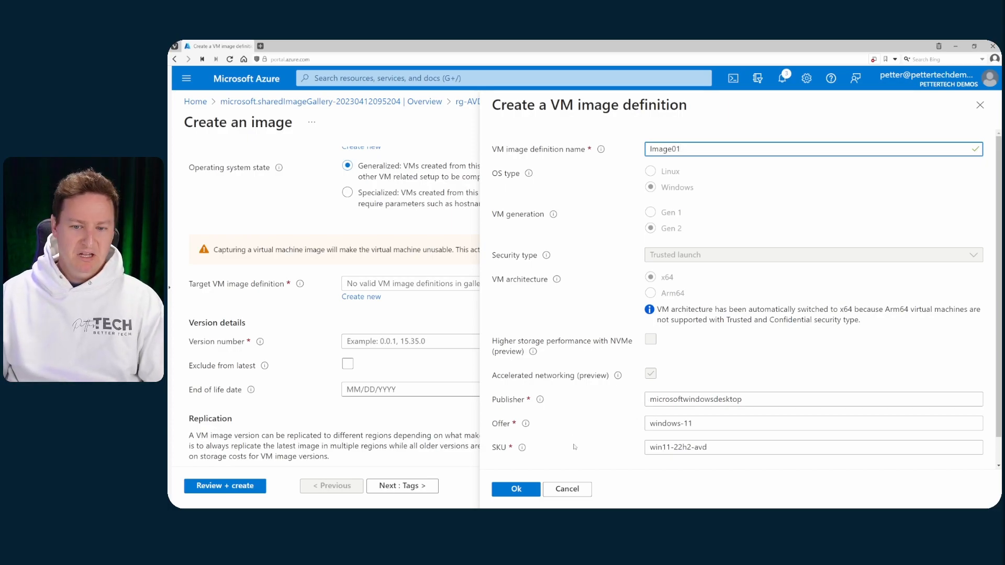
pyautogui.click(528, 489)
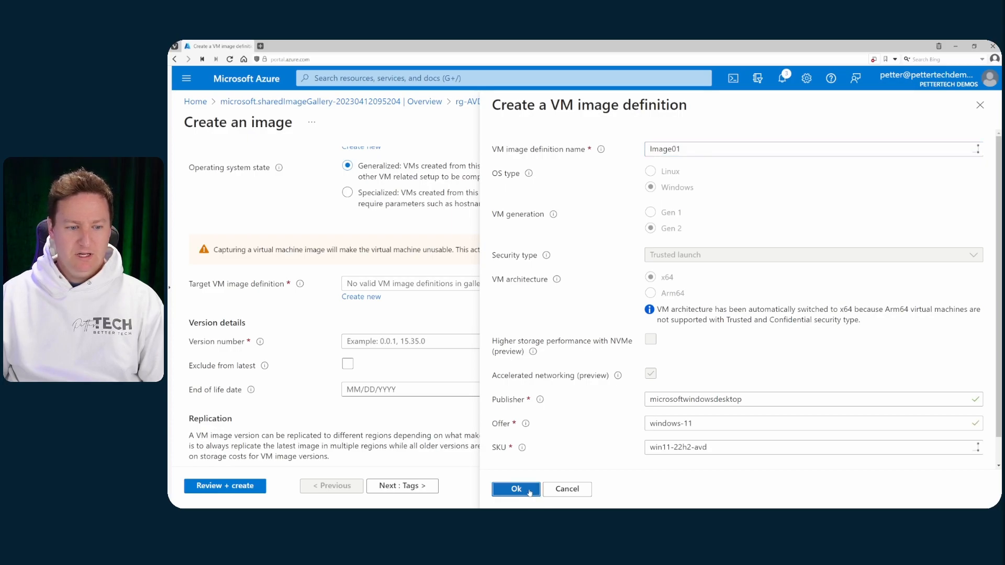
# Enter version number 1.0.0, check the replication regions, and go to Review + create.
pyautogui.click(383, 341)
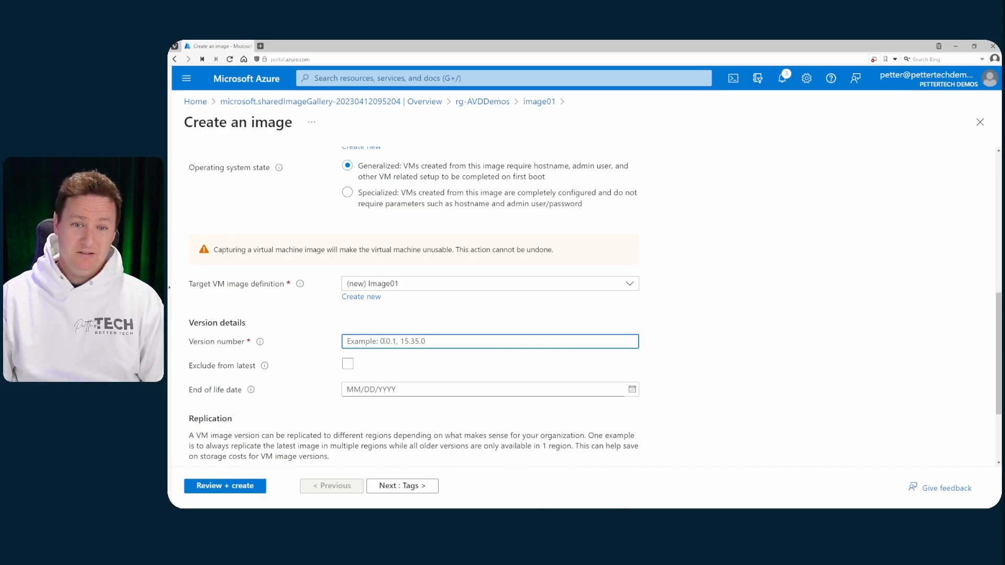
pyautogui.write('1.0.0')
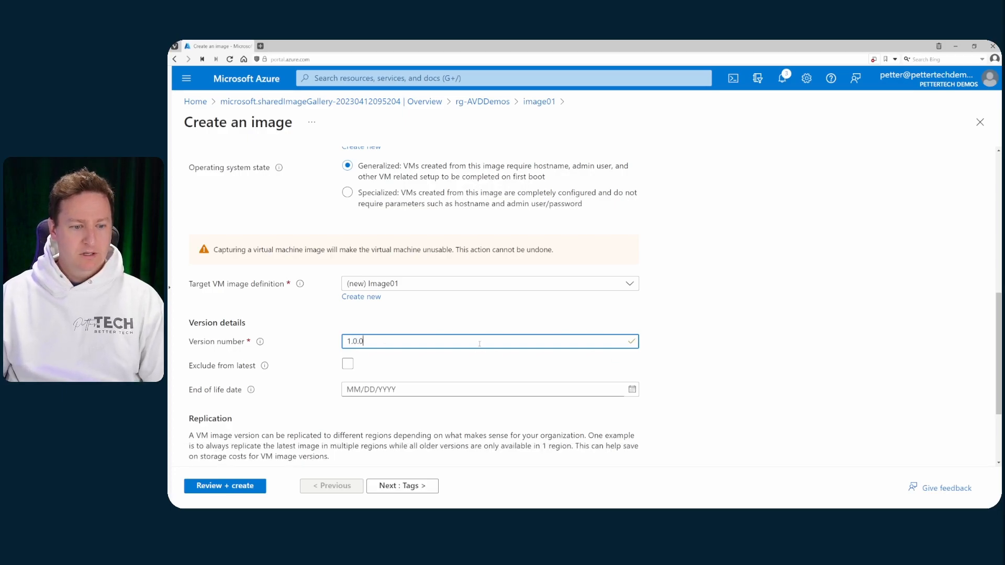
pyautogui.scroll(-2, 480, 344)
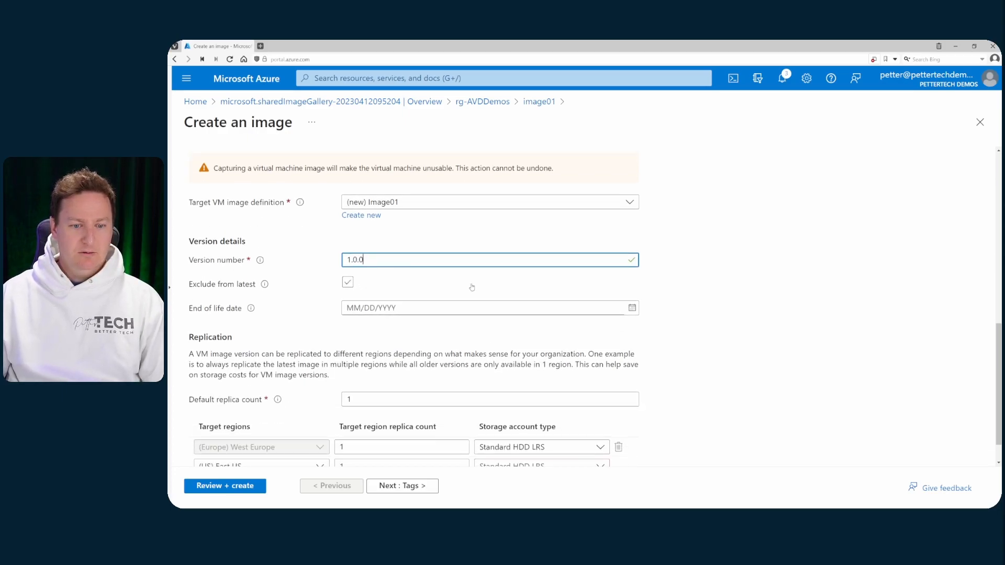
pyautogui.scroll(-1, 748, 283)
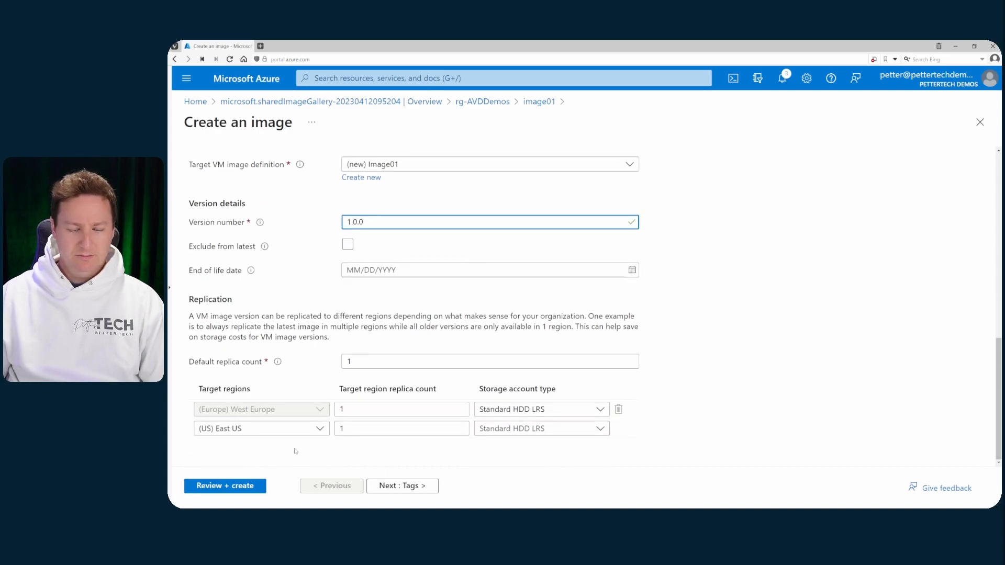
pyautogui.click(251, 485)
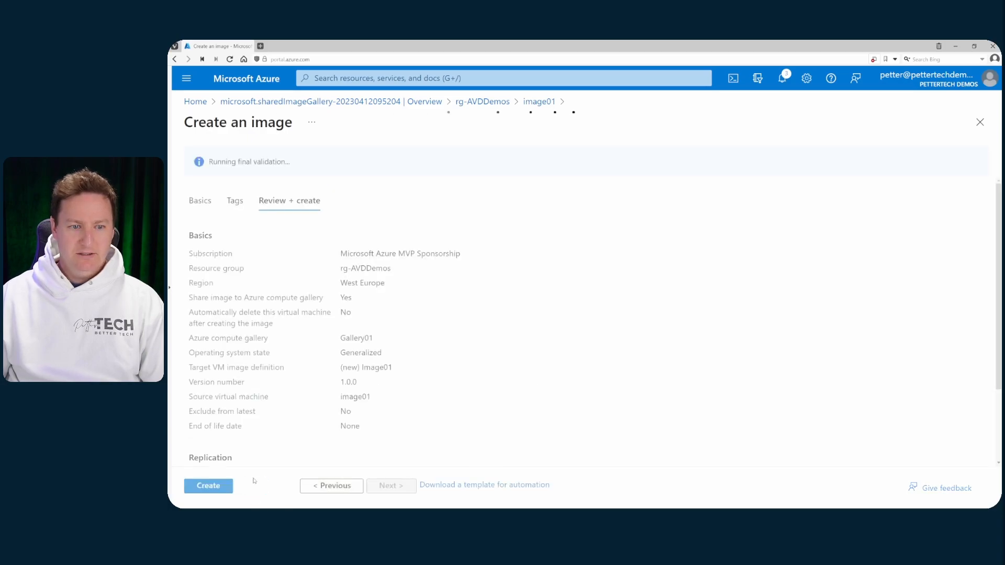
# Create the Gallery01/Image01 version 1.0.0 capture and return Home once deployment completes.
pyautogui.click(215, 488)
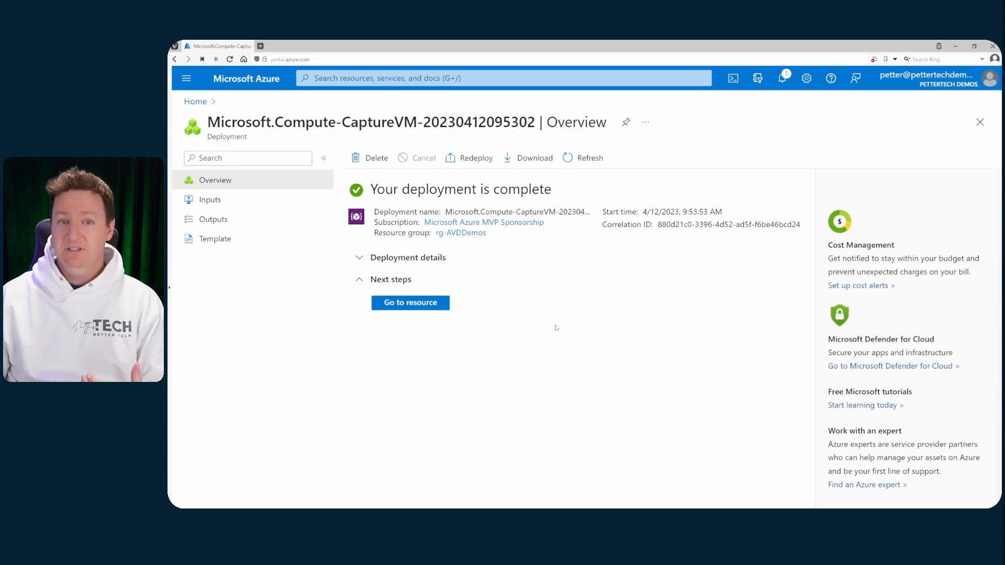
pyautogui.click(249, 88)
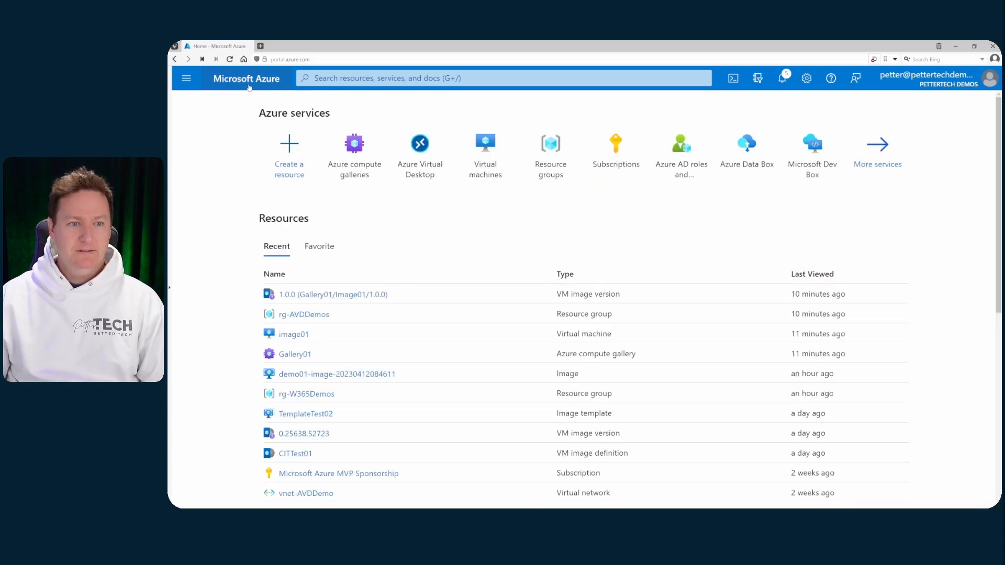
# Start a new Azure Virtual Desktop host pool named hp01 in the MVP Sponsorship subscription and rg-AVDDemos.
pyautogui.click(421, 158)
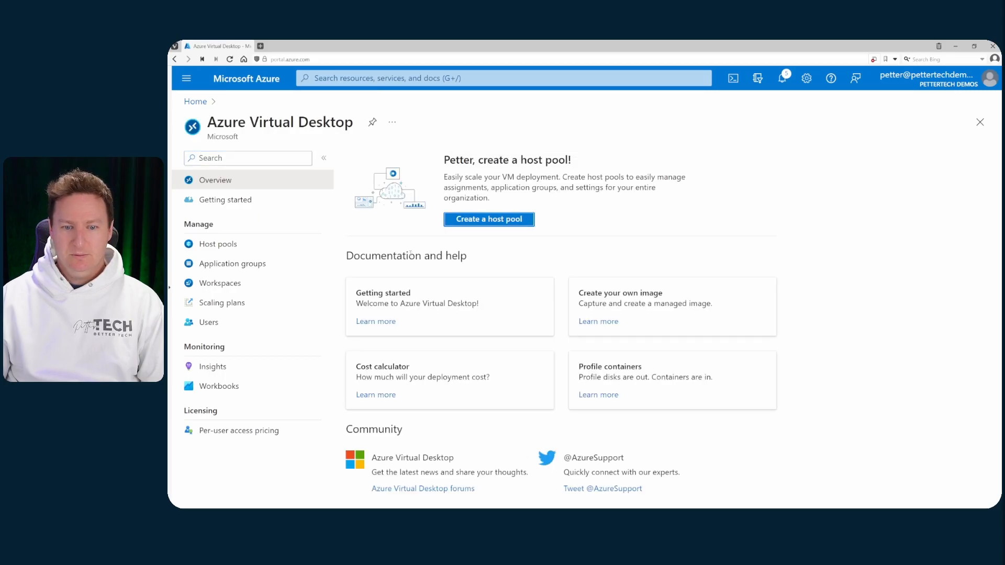
pyautogui.click(512, 223)
pyautogui.click(449, 219)
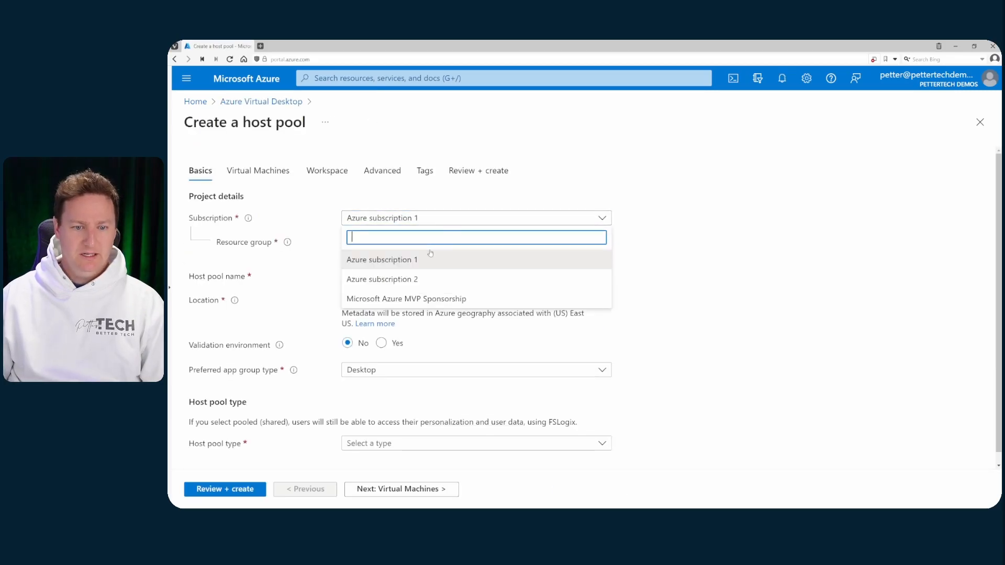
pyautogui.click(413, 296)
pyautogui.click(413, 242)
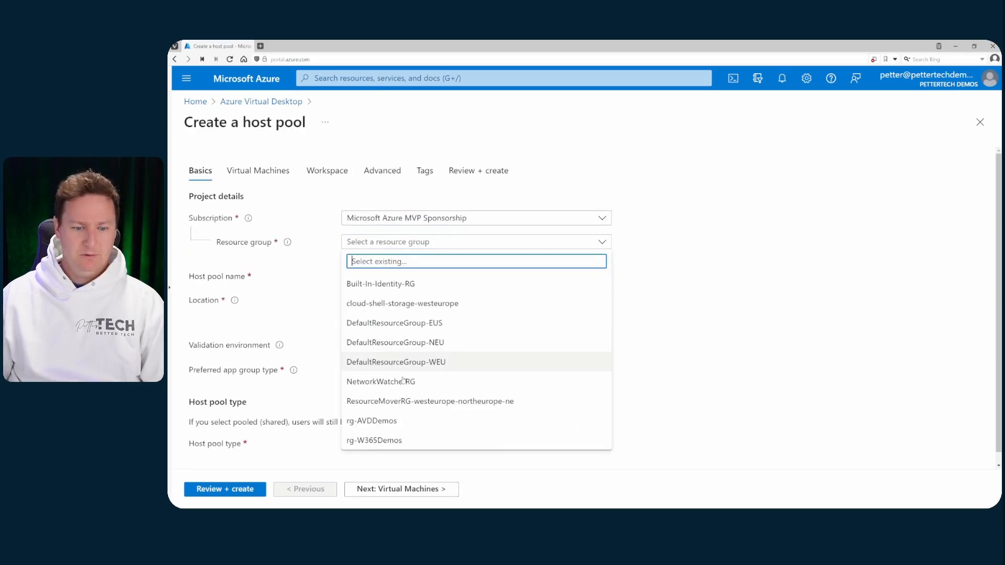
pyautogui.click(395, 422)
pyautogui.click(391, 276)
pyautogui.write('hp')
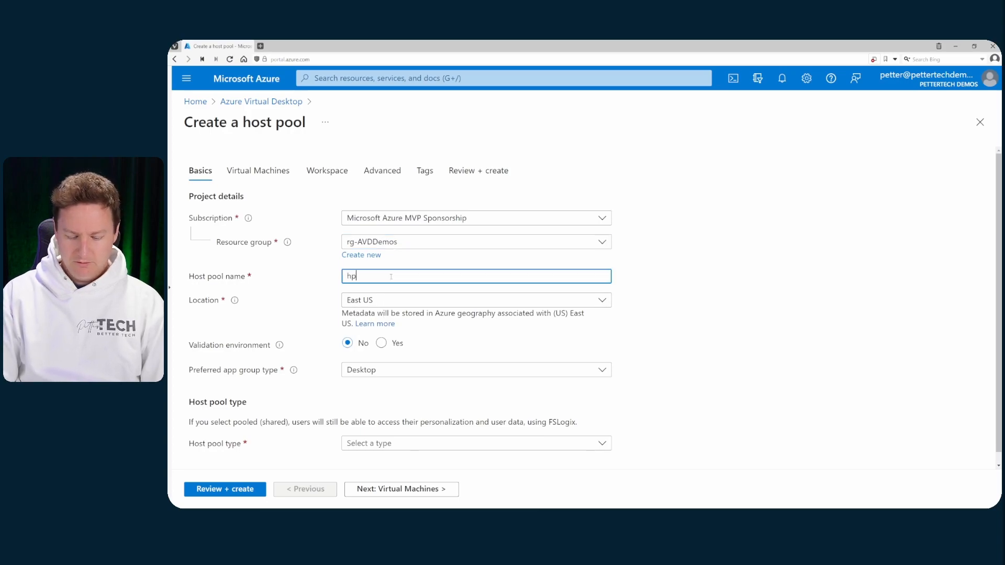
pyautogui.write('01')
# Make hp01 a Pooled host pool in West Europe with a maximum session limit of 10.
pyautogui.click(417, 303)
pyautogui.scroll(-5, 445, 366)
pyautogui.click(421, 417)
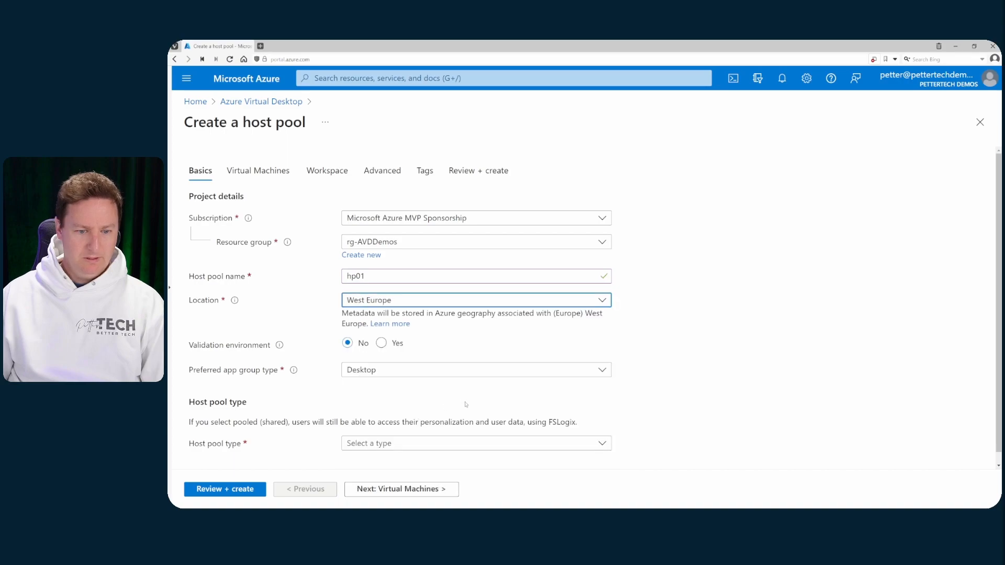
pyautogui.scroll(-1, 598, 342)
pyautogui.click(362, 433)
pyautogui.click(362, 467)
pyautogui.scroll(-2, 366, 456)
pyautogui.click(383, 431)
pyautogui.write('10')
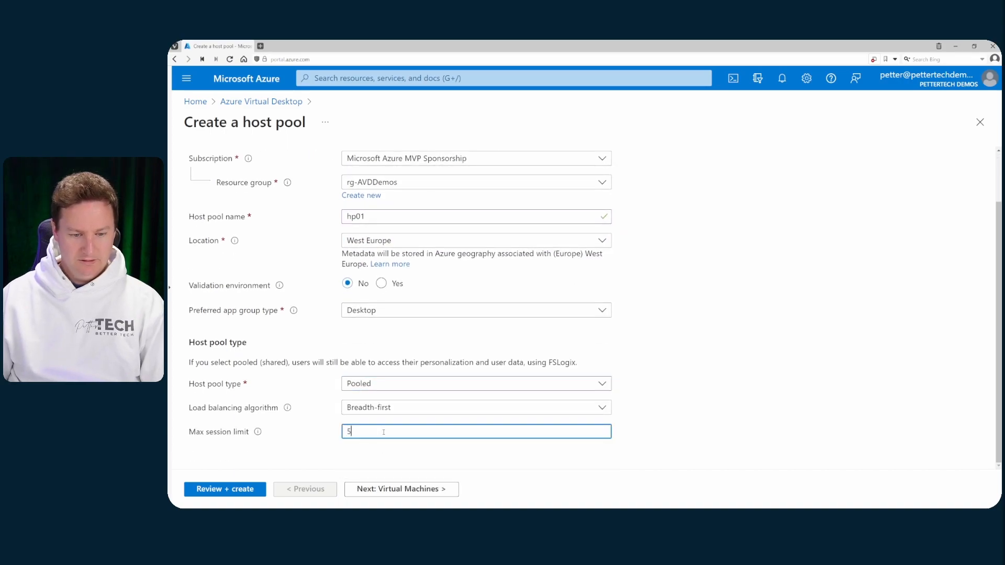
pyautogui.click(385, 492)
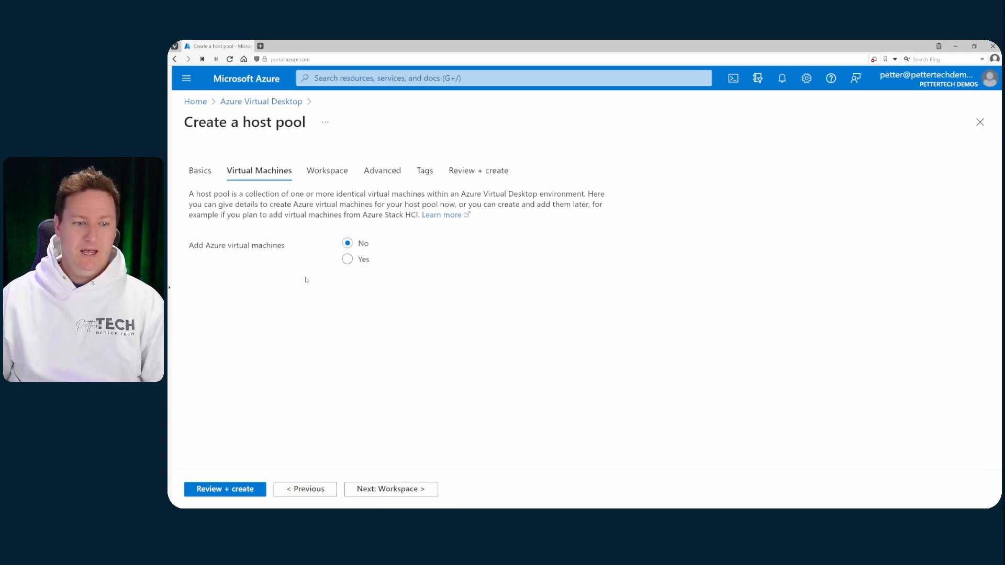
# Add Azure virtual machines with name prefix 'vm' located in West Europe.
pyautogui.click(353, 263)
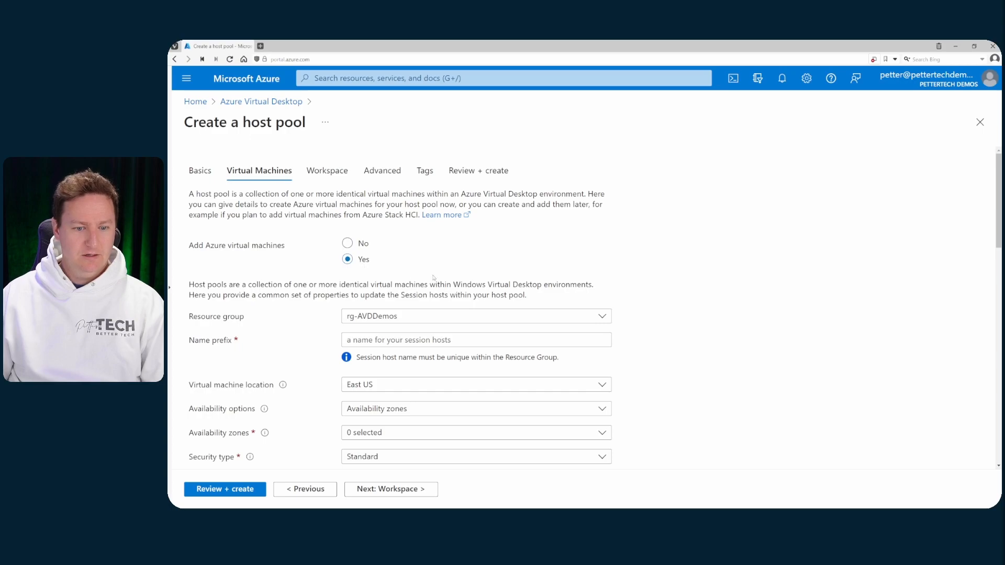
pyautogui.click(430, 341)
pyautogui.write('vm')
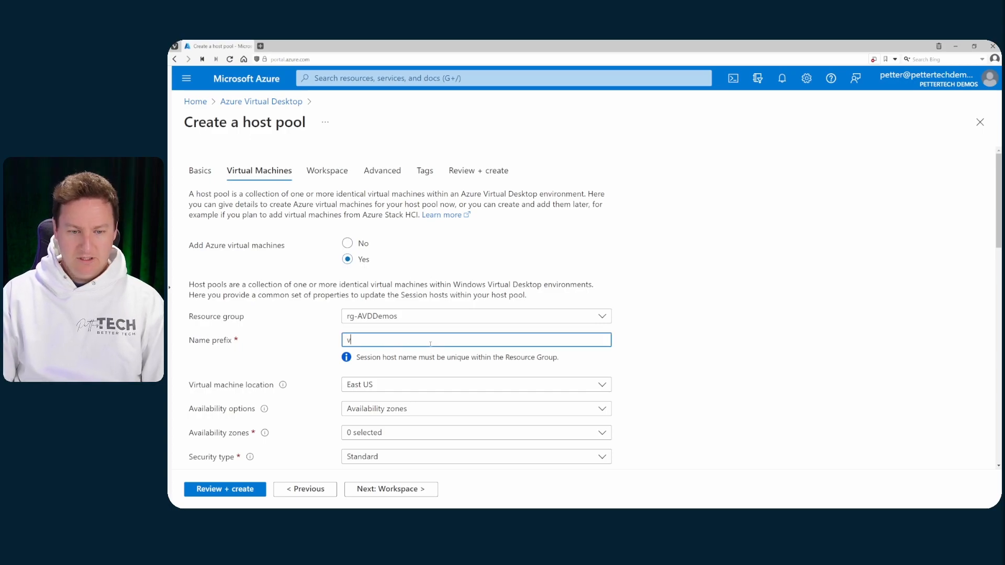
pyautogui.scroll(-2, 430, 344)
pyautogui.click(445, 263)
pyautogui.scroll(-10, 449, 393)
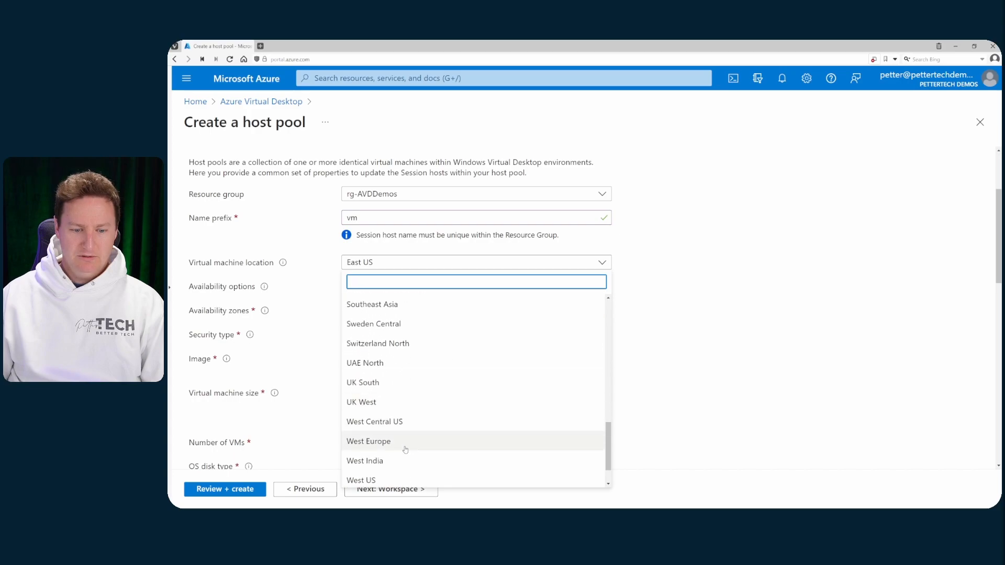
pyautogui.click(408, 442)
# Choose no infrastructure redundancy and Trusted launch security, then browse all images.
pyautogui.click(403, 287)
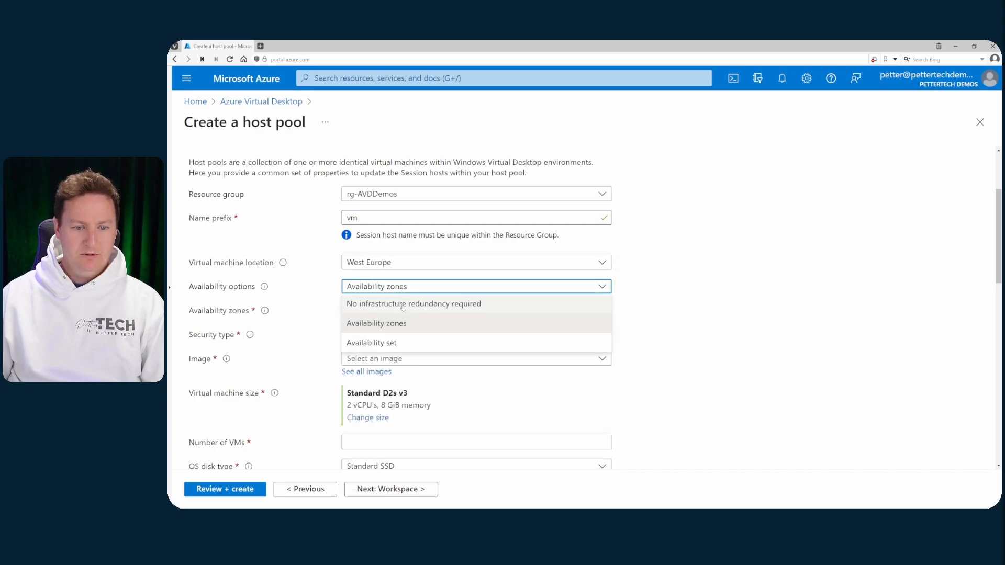
pyautogui.click(403, 308)
pyautogui.click(399, 310)
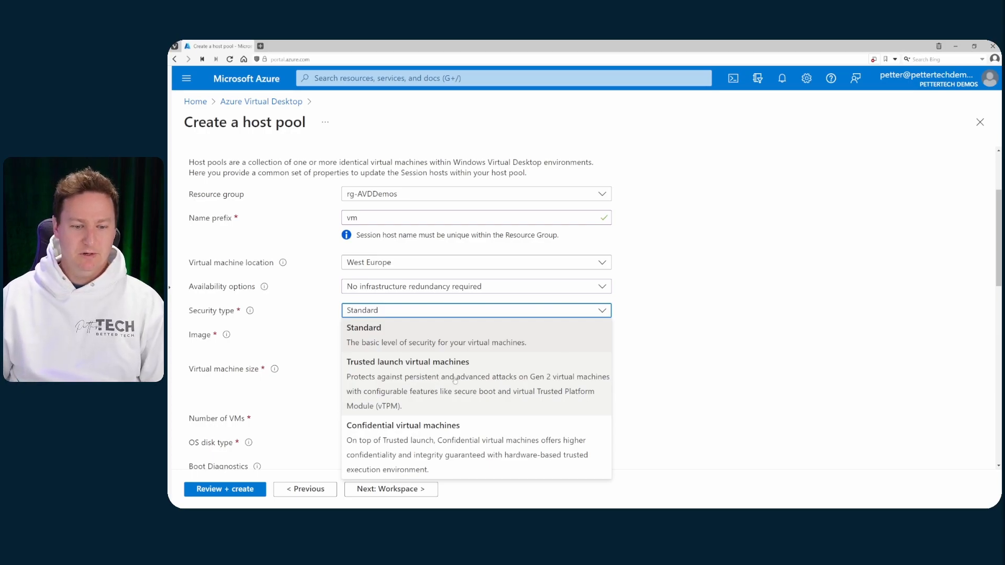
pyautogui.click(421, 374)
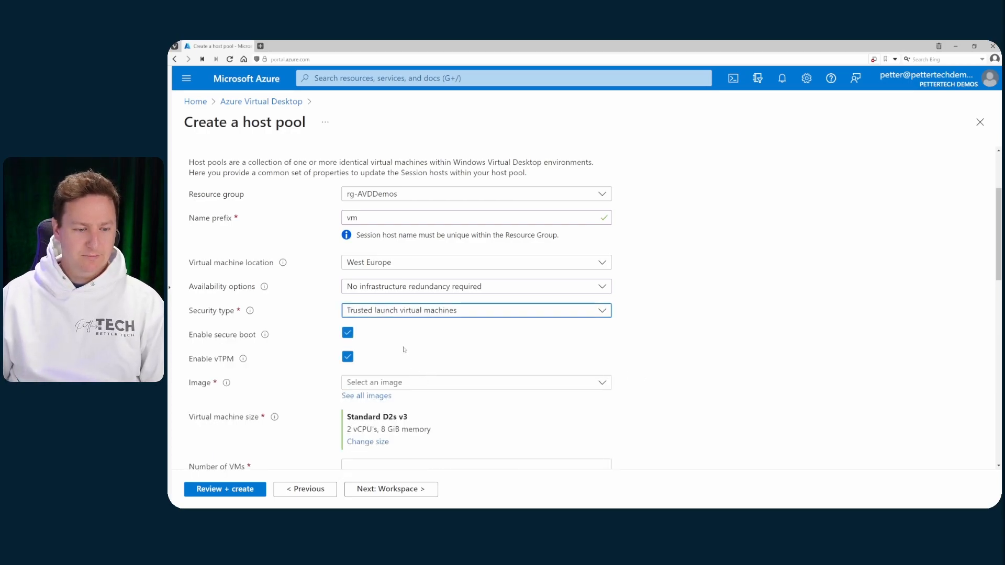
pyautogui.scroll(-2, 460, 359)
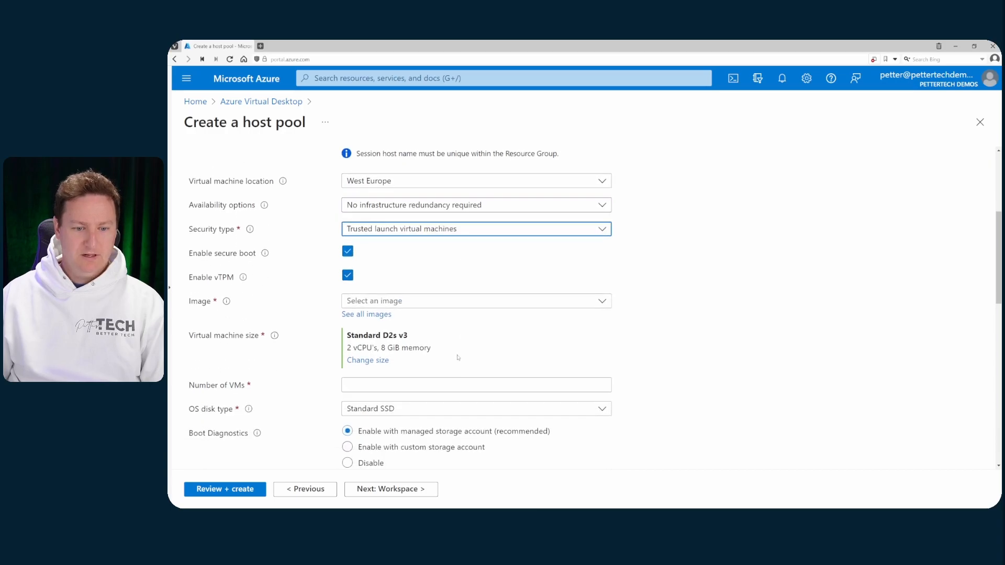
pyautogui.click(364, 316)
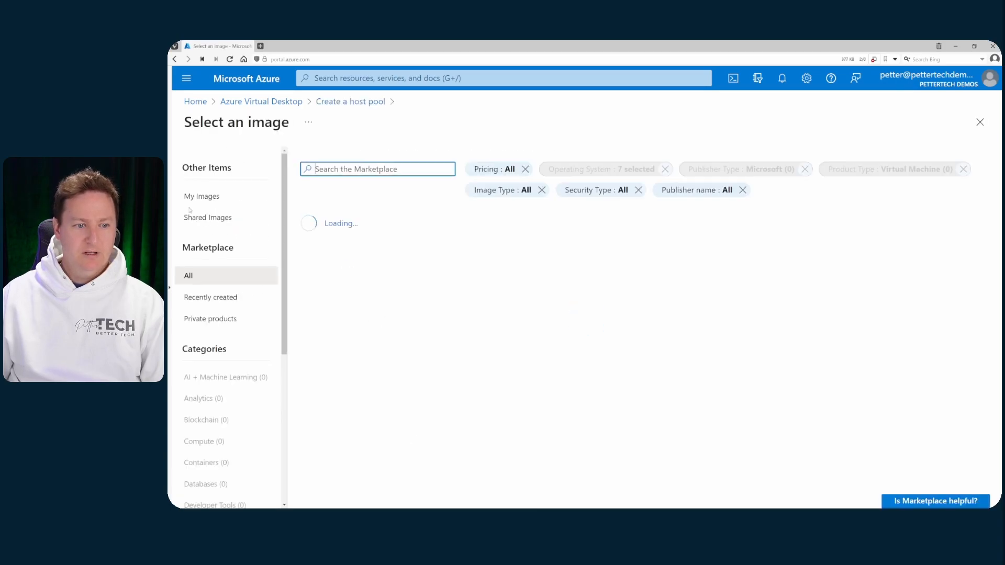
# Use shared image Image01 from Gallery01 for 1 VM with network security group None.
pyautogui.click(207, 217)
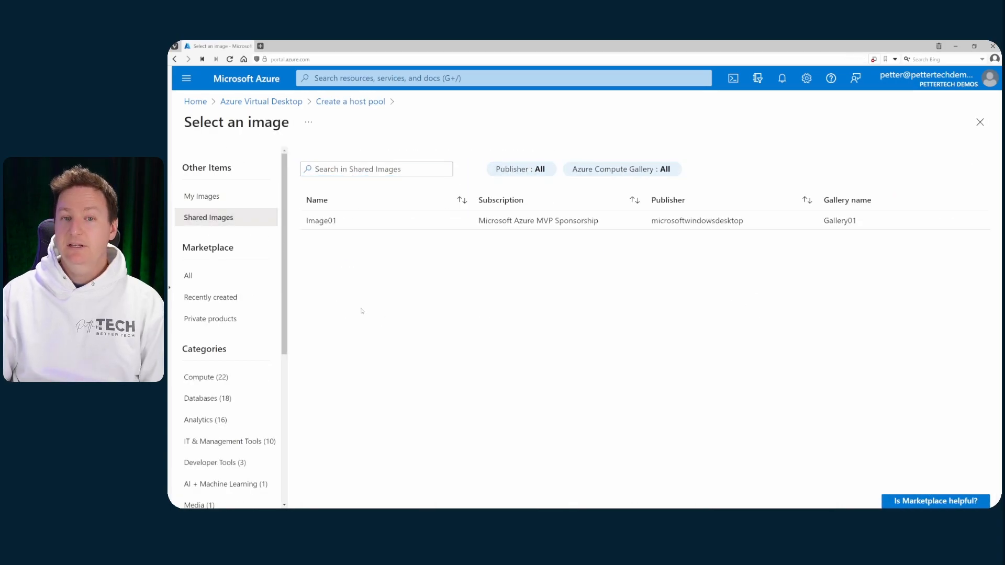
pyautogui.click(377, 224)
pyautogui.scroll(-2, 443, 298)
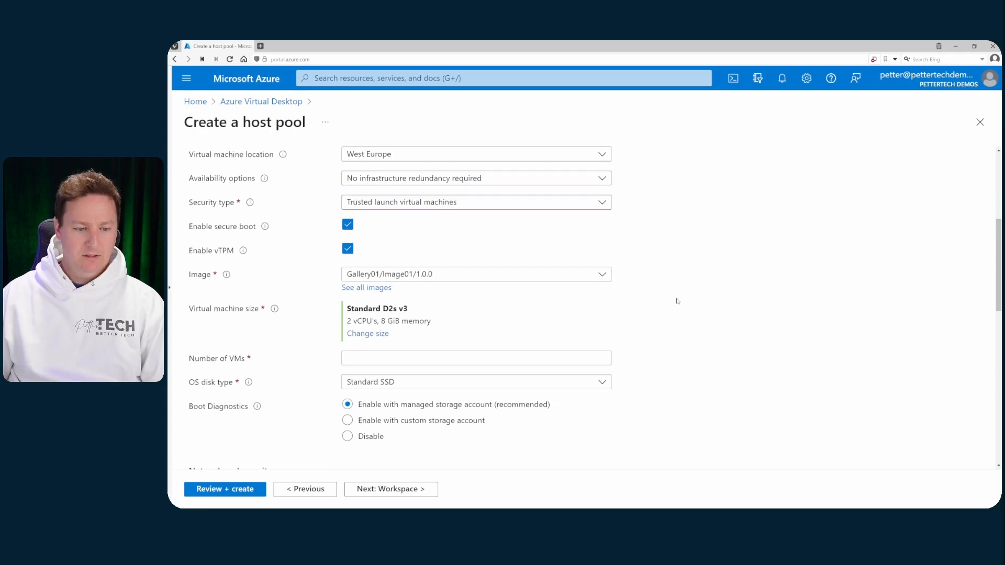
pyautogui.click(442, 302)
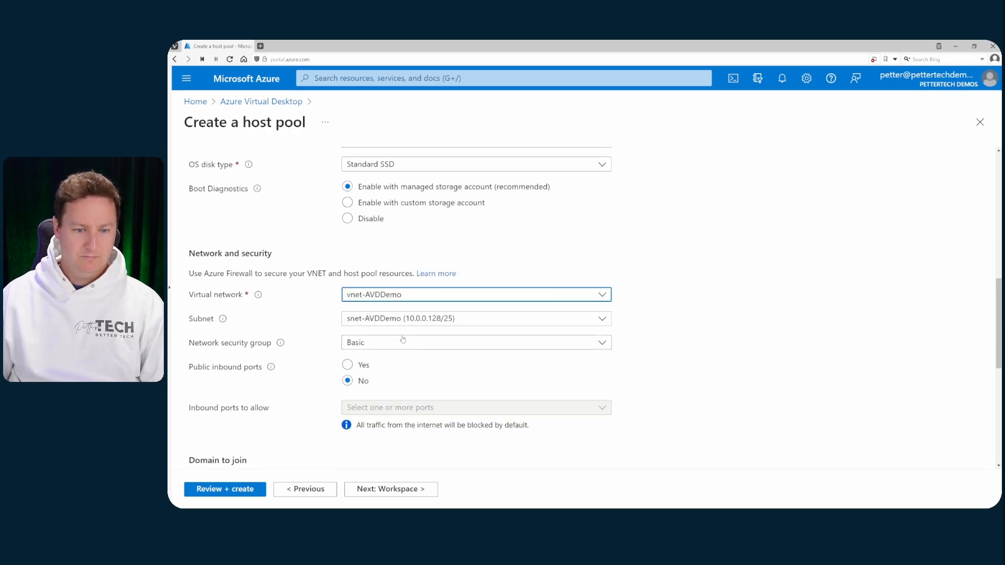
pyautogui.click(403, 340)
pyautogui.click(399, 361)
# Join the VMs to Azure Active Directory and enter the local administrator credentials.
pyautogui.scroll(-3, 393, 314)
pyautogui.click(386, 233)
pyautogui.click(385, 271)
pyautogui.scroll(-1, 384, 283)
pyautogui.click(384, 296)
pyautogui.write('pettertech•••••••••')
# Register the desktop app group to a new workspace ws01 and review + create the host pool.
pyautogui.click(417, 490)
pyautogui.click(382, 222)
pyautogui.click(361, 265)
pyautogui.write('ws01')
pyautogui.click(372, 370)
pyautogui.click(214, 489)
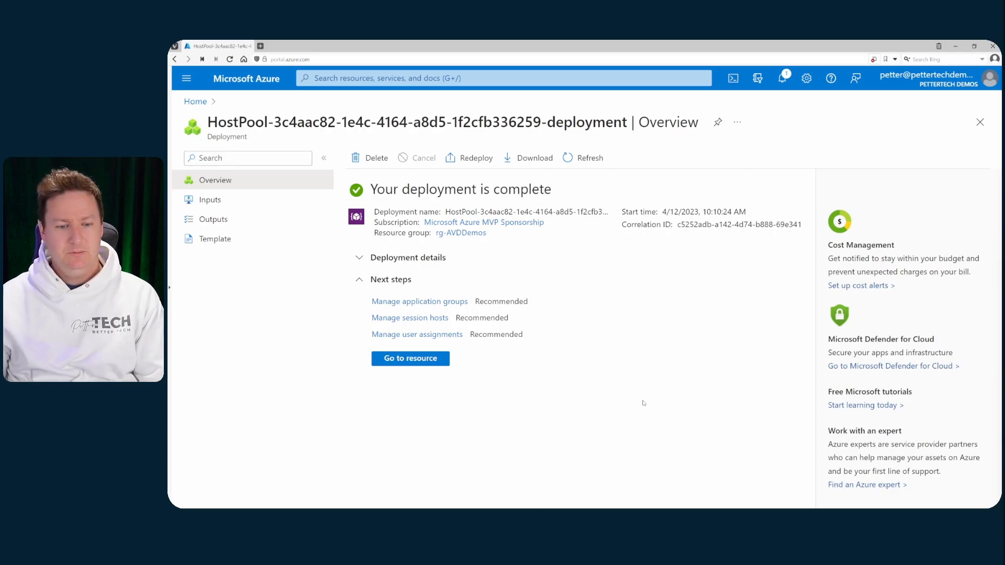
# Search for the user by first name and assign them to the hp01-DAG application group.
pyautogui.click(417, 335)
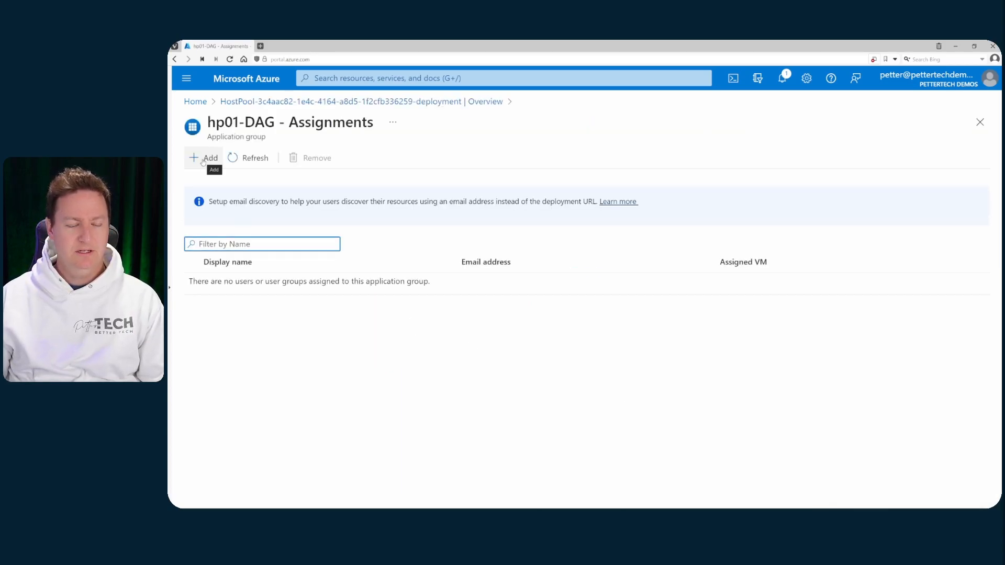
pyautogui.click(203, 160)
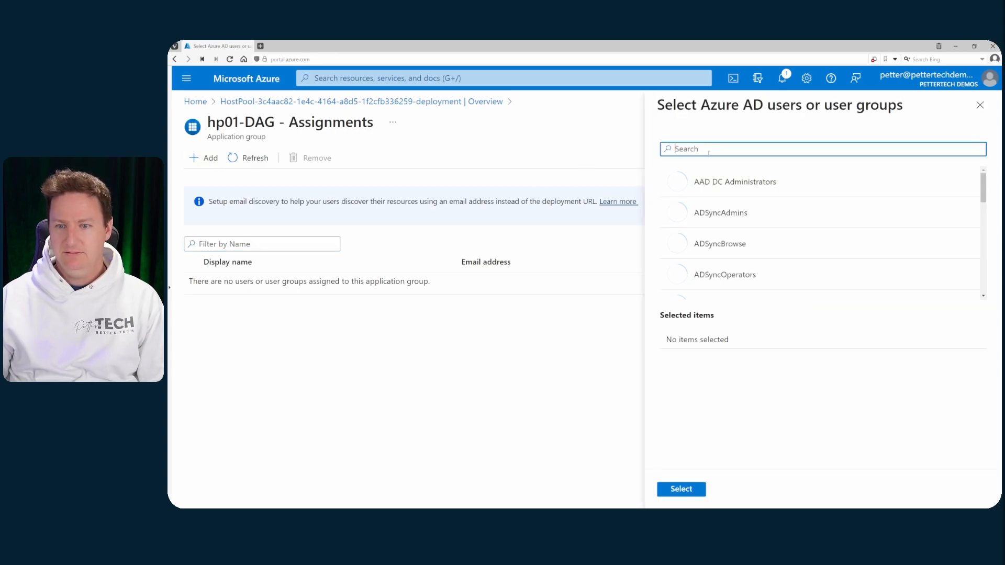
pyautogui.write('petter')
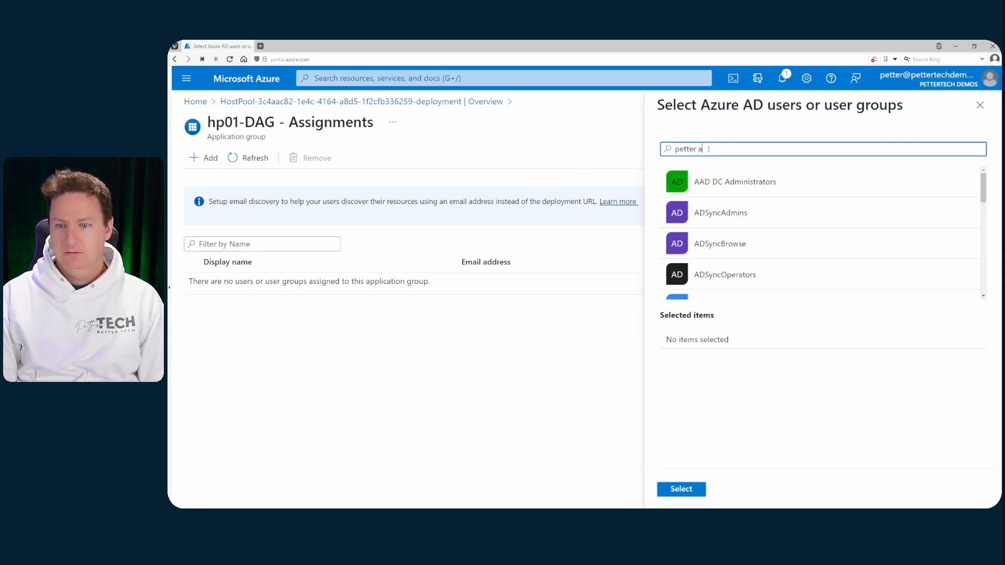
pyautogui.write(' a')
pyautogui.press('BackSpace')
pyautogui.press('BackSpace')
pyautogui.click(720, 189)
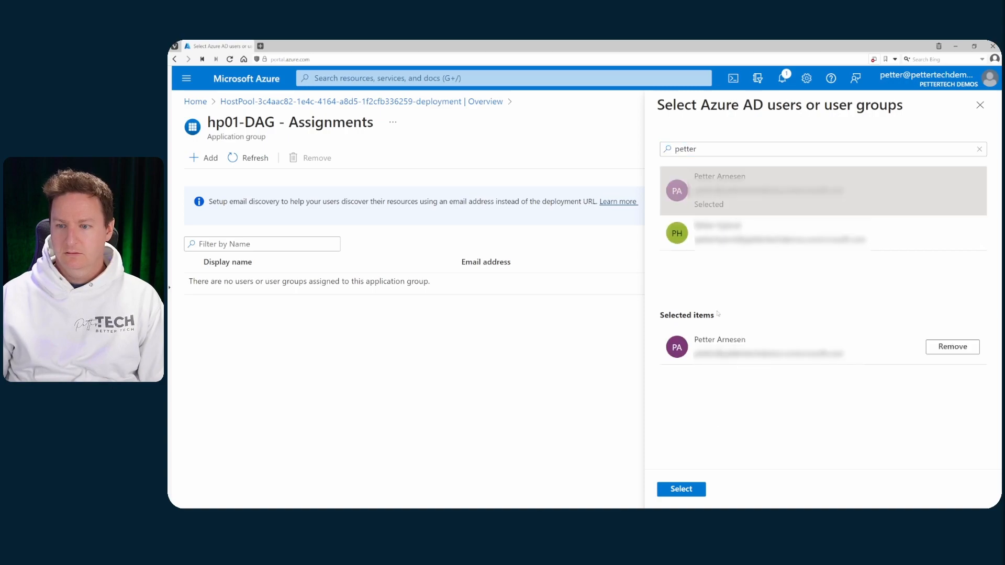
pyautogui.click(697, 488)
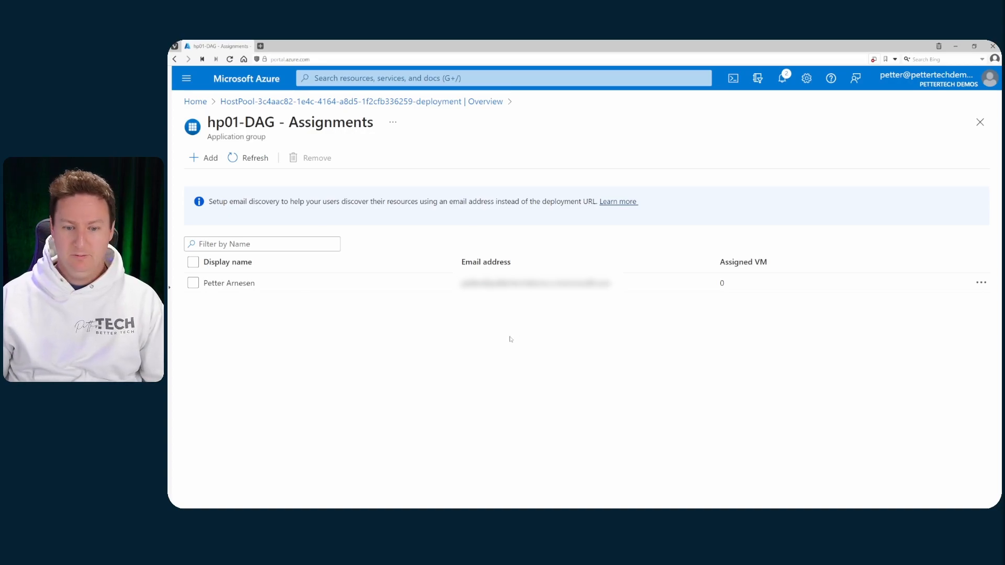
# Open Remote Desktop and subscribe to the workspace by signing in with the user's e-mail.
pyautogui.moveTo(618, 507)
pyautogui.click(669, 500)
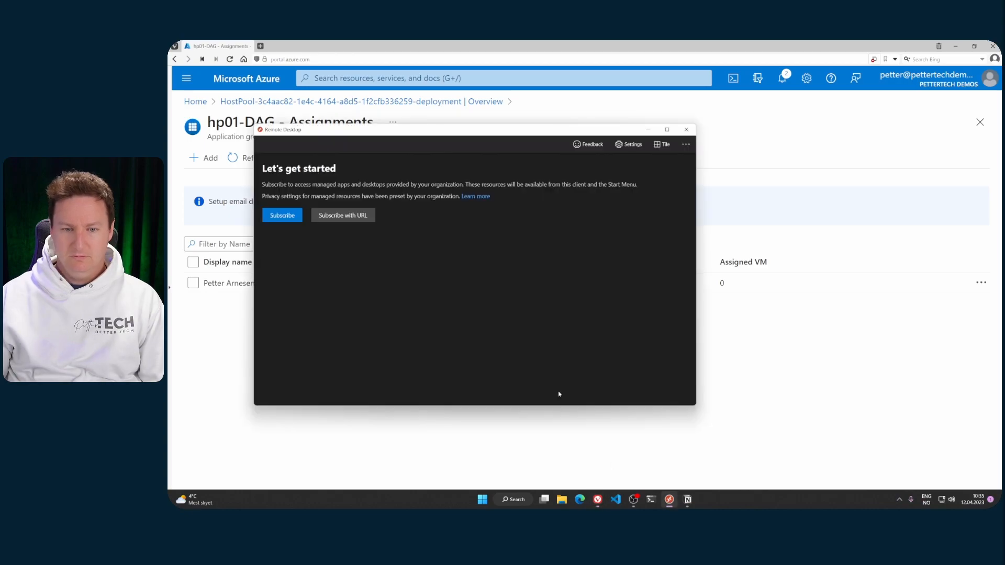
pyautogui.click(288, 219)
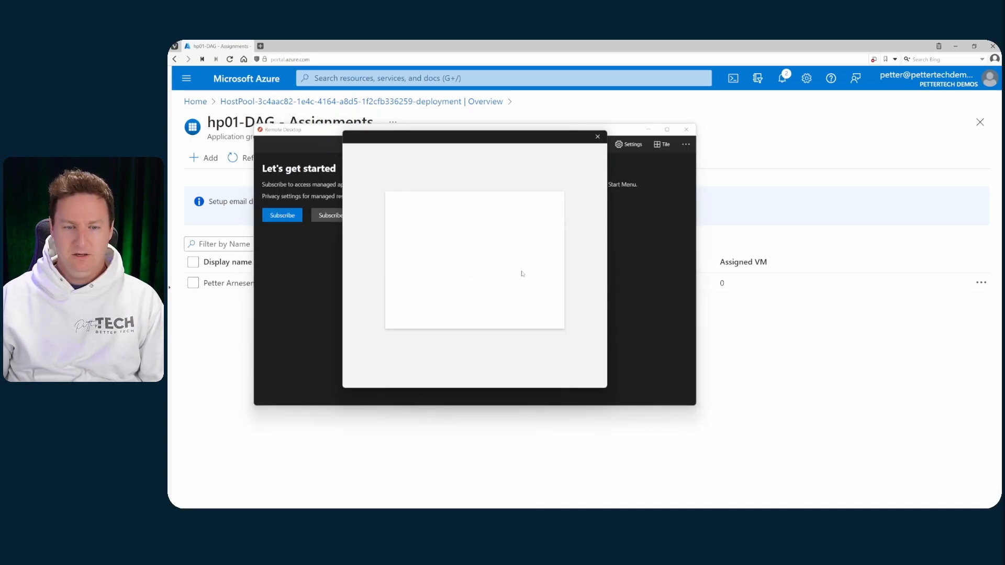
pyautogui.press('Return')
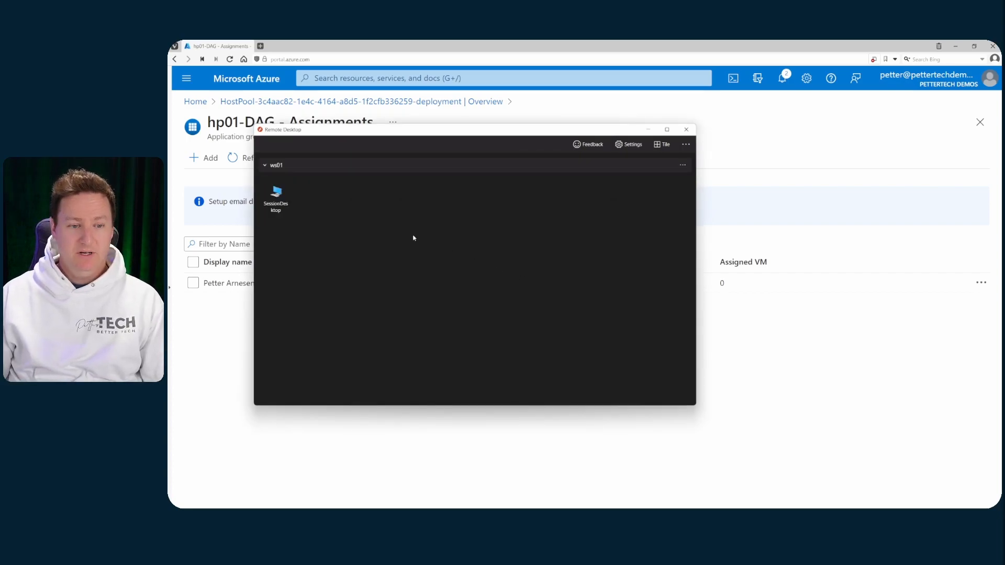
# Launch SessionDesktop, connecting with a different account's user name and password.
pyautogui.doubleClick(277, 198)
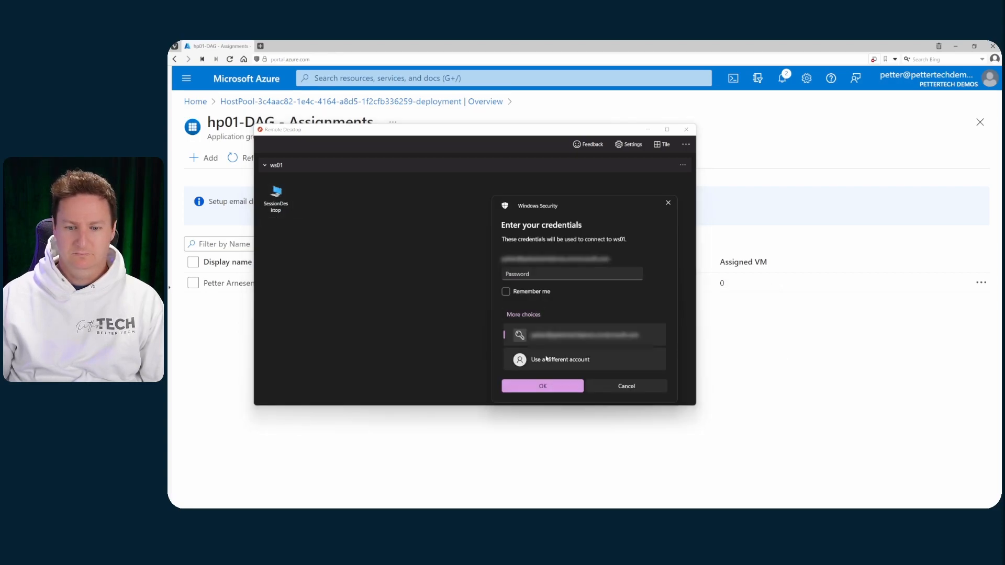
pyautogui.click(547, 359)
pyautogui.click(534, 262)
pyautogui.write('pettertech')
pyautogui.press('Tab')
pyautogui.write('••••••••••••••••')
pyautogui.press('Return')
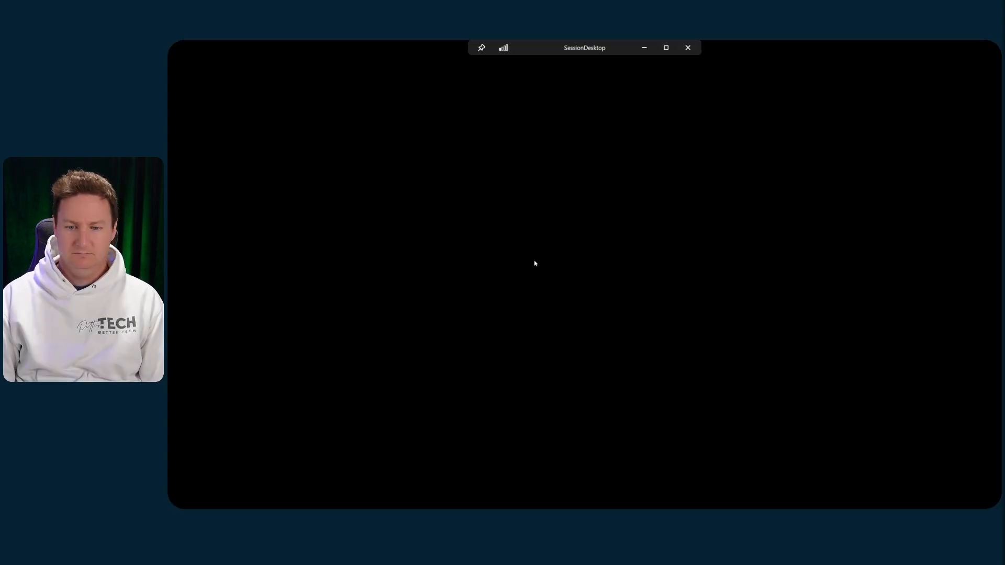